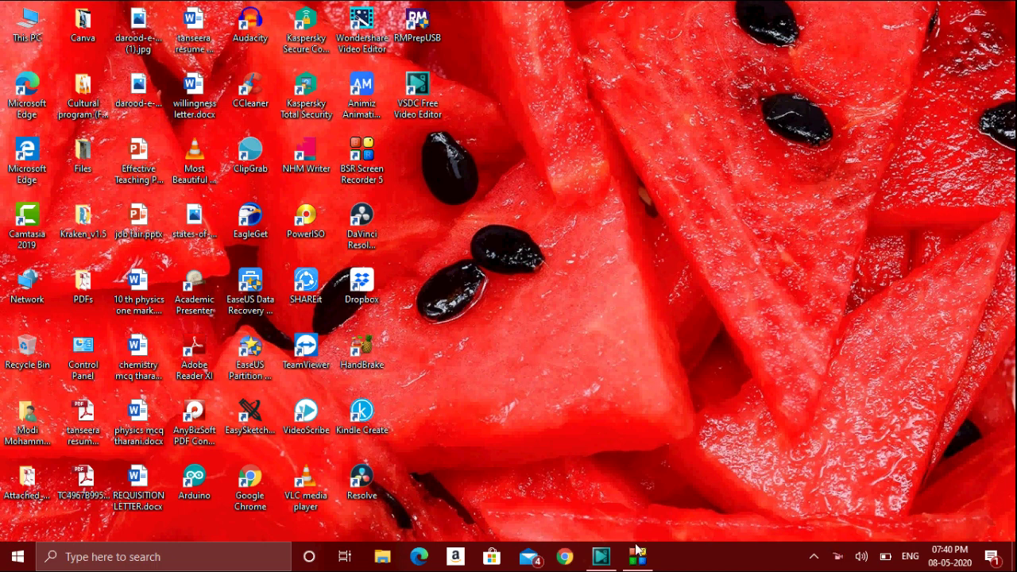
Step: Switch to VSDC Video Editor and create a blank project at 1280x720 and 30 fps
{"action": "left_click", "coordinate": [601, 556]}
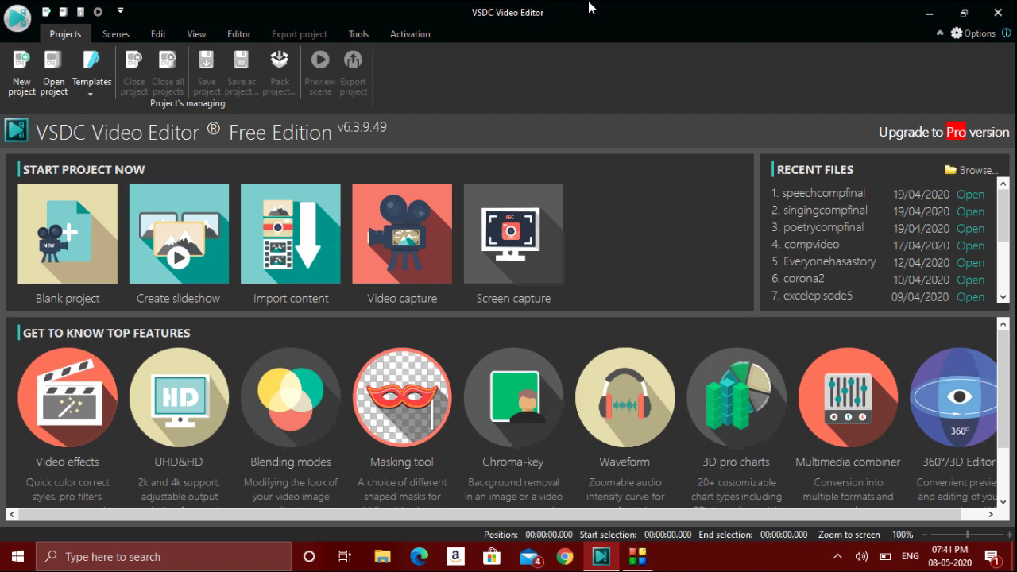
{"action": "left_click", "coordinate": [34, 76]}
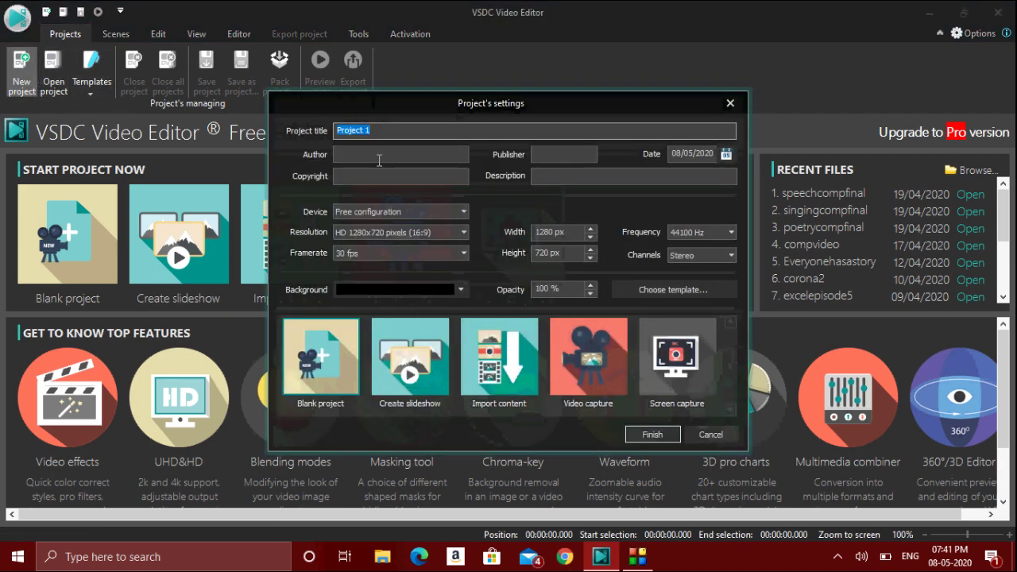
{"action": "left_click", "coordinate": [653, 434]}
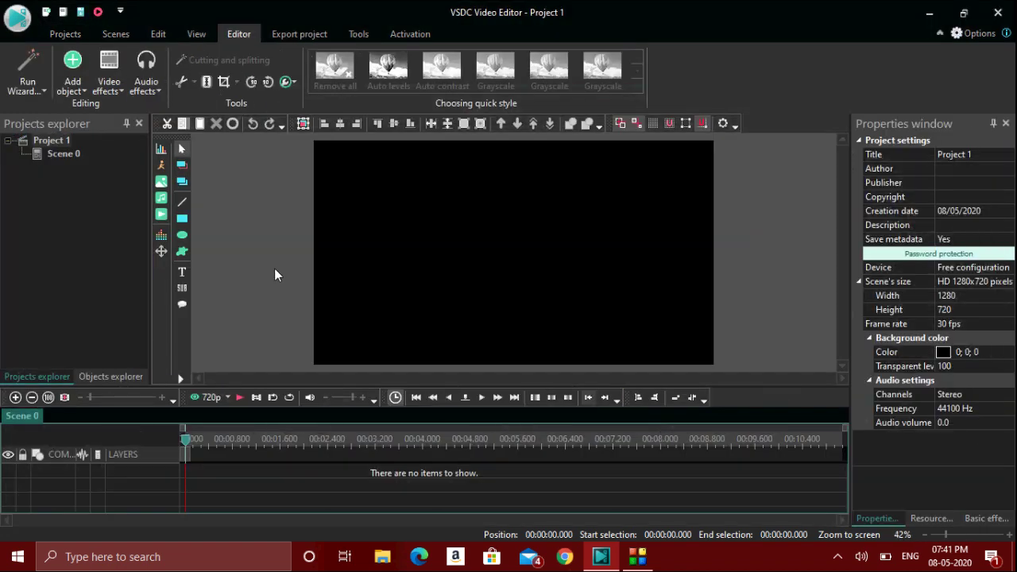
Step: Add the video file Untitled_Project.mp4 to the scene, starting from the cursor position
{"action": "left_click", "coordinate": [161, 216]}
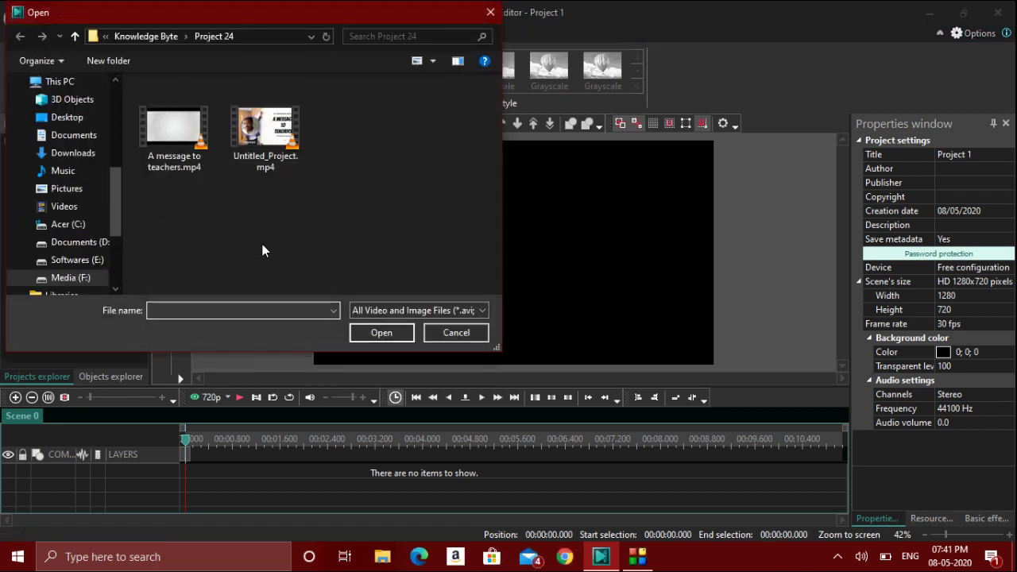
{"action": "left_click_drag", "start_coordinate": [262, 243], "coordinate": [271, 151]}
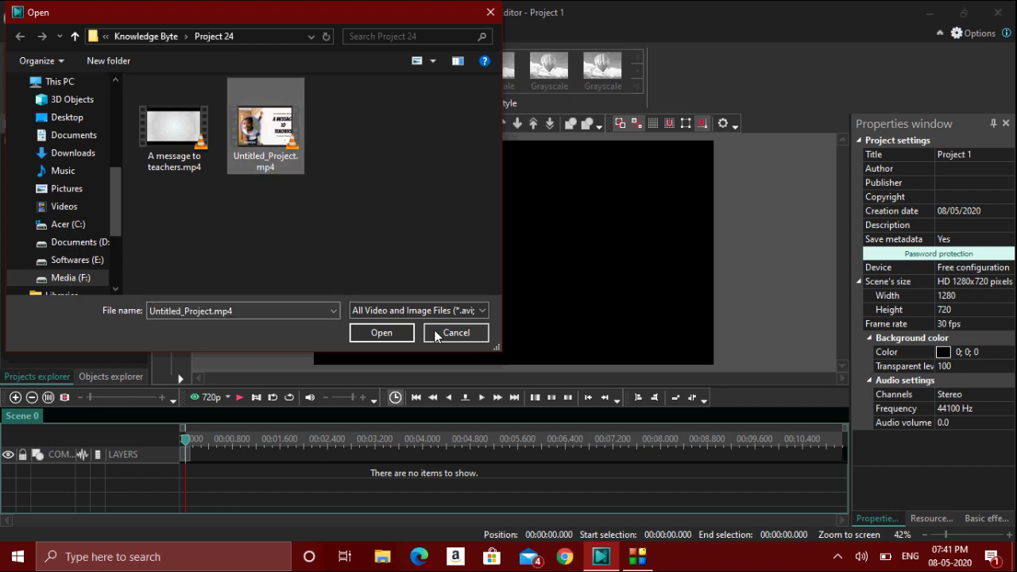
{"action": "left_click", "coordinate": [392, 331]}
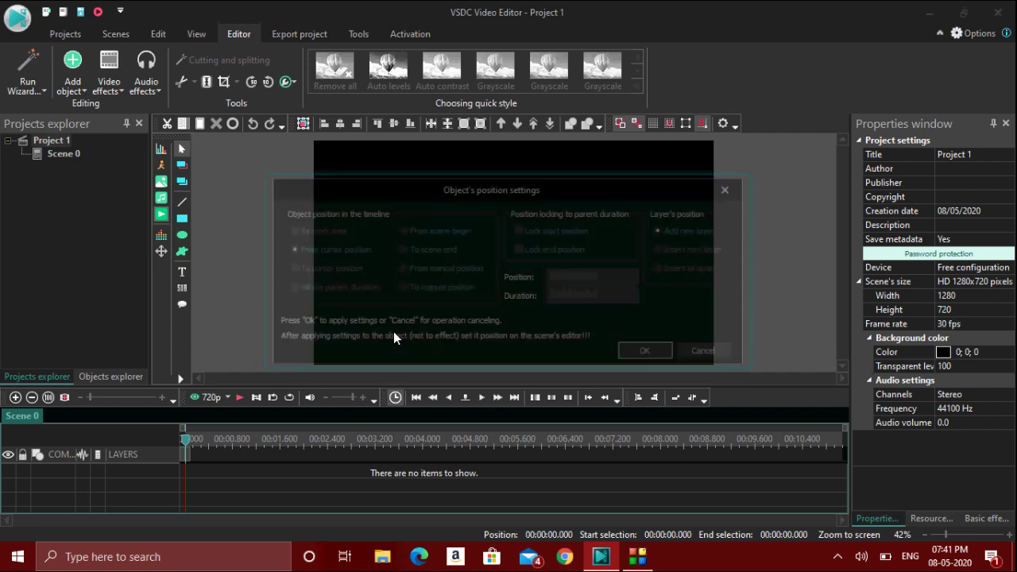
{"action": "key", "text": "Return"}
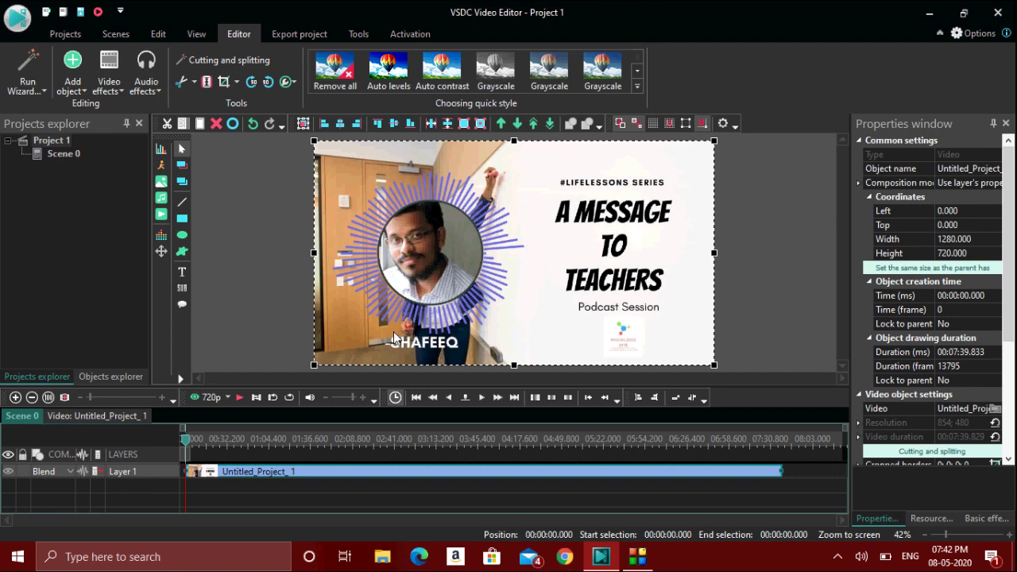
Step: Preview the video briefly from about 00:01:05 on the timeline, stopping playback after a few seconds
{"action": "left_click", "coordinate": [271, 436]}
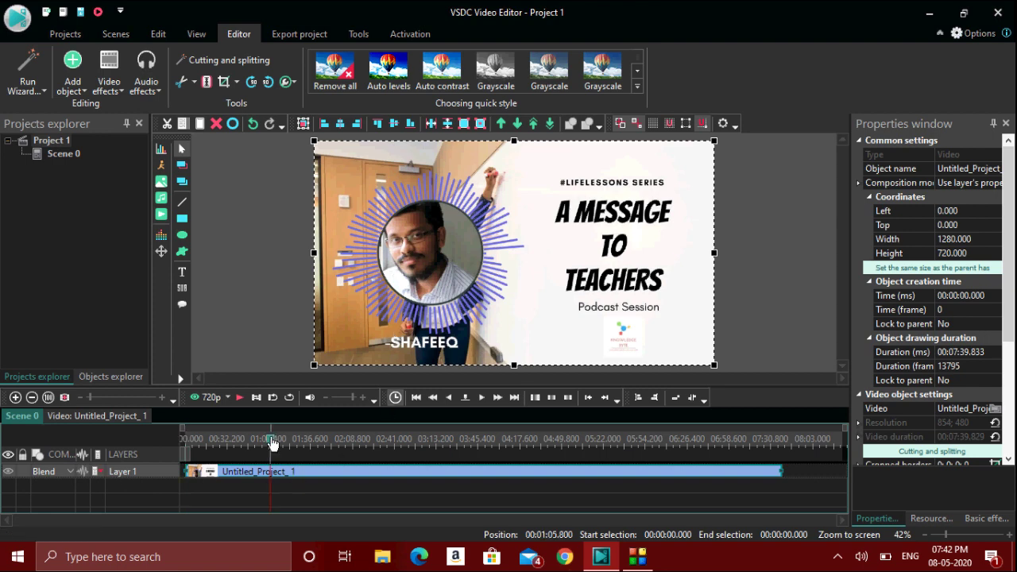
{"action": "left_click", "coordinate": [239, 397]}
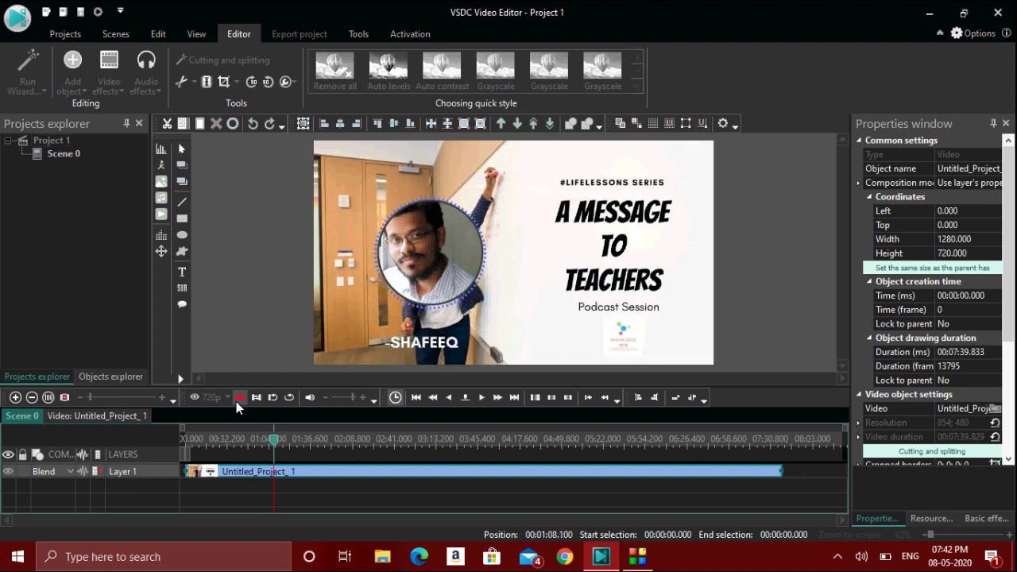
{"action": "left_click", "coordinate": [235, 401]}
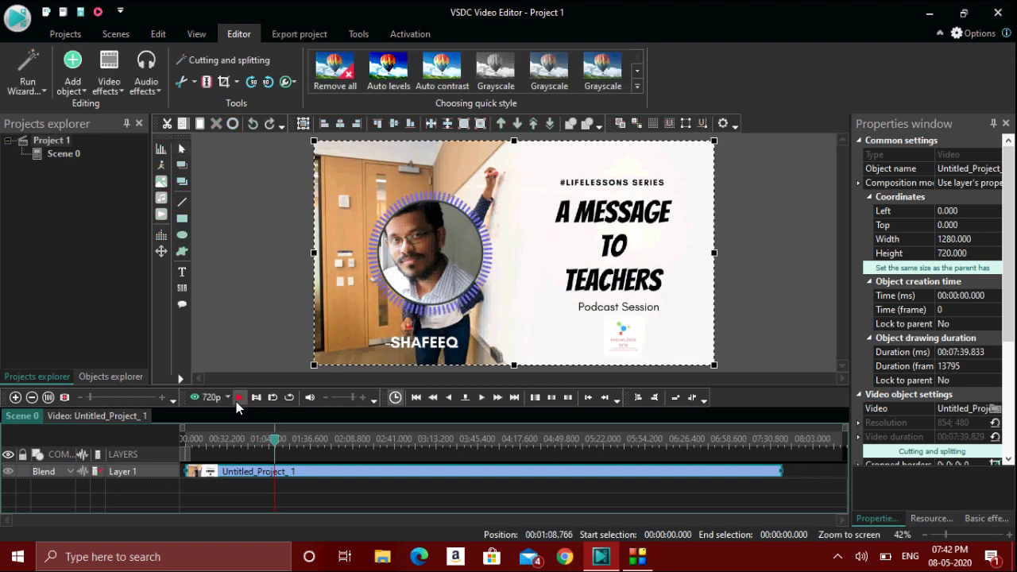
{"action": "left_click", "coordinate": [838, 557]}
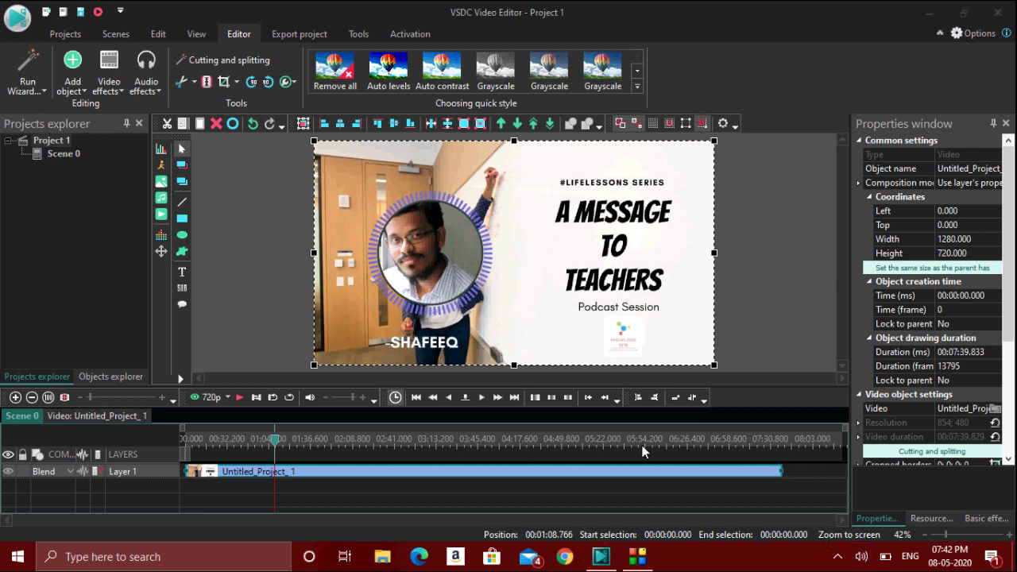
Step: Split the Untitled_Project clip into separate video and audio objects
{"action": "left_click", "coordinate": [528, 480]}
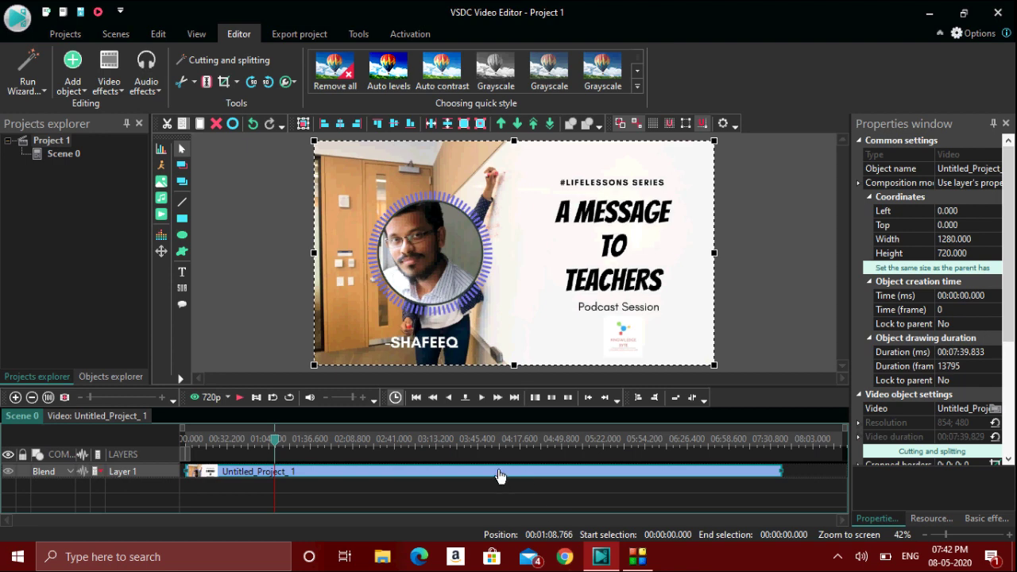
{"action": "mouse_move", "coordinate": [489, 476]}
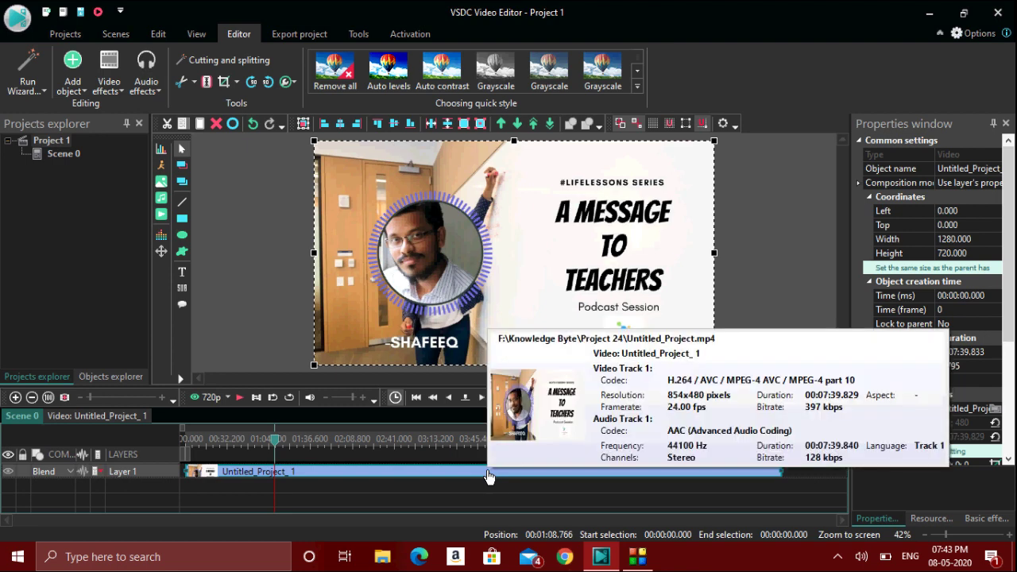
{"action": "left_click", "coordinate": [1008, 374]}
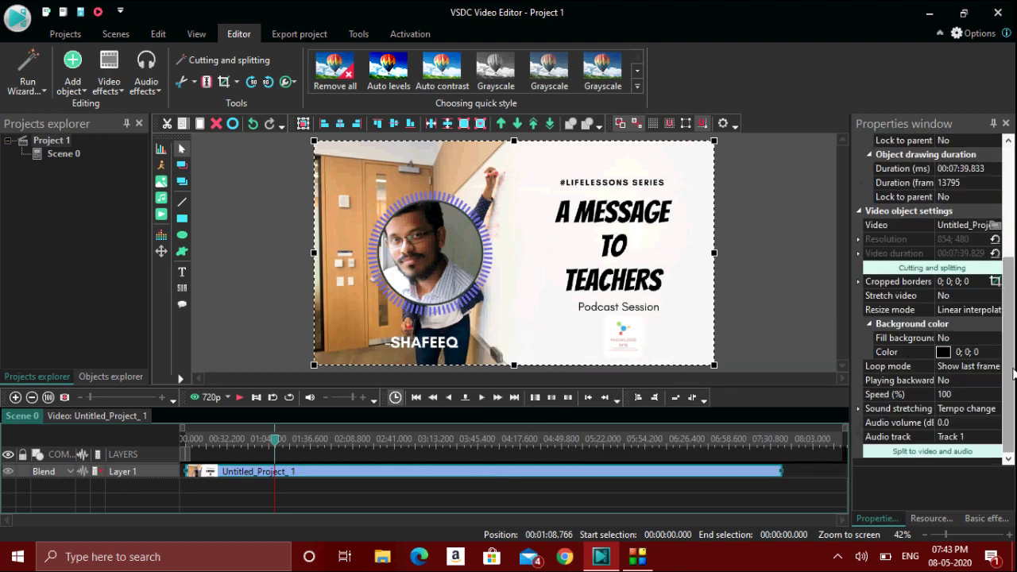
{"action": "left_click_drag", "start_coordinate": [1013, 373], "coordinate": [1015, 415]}
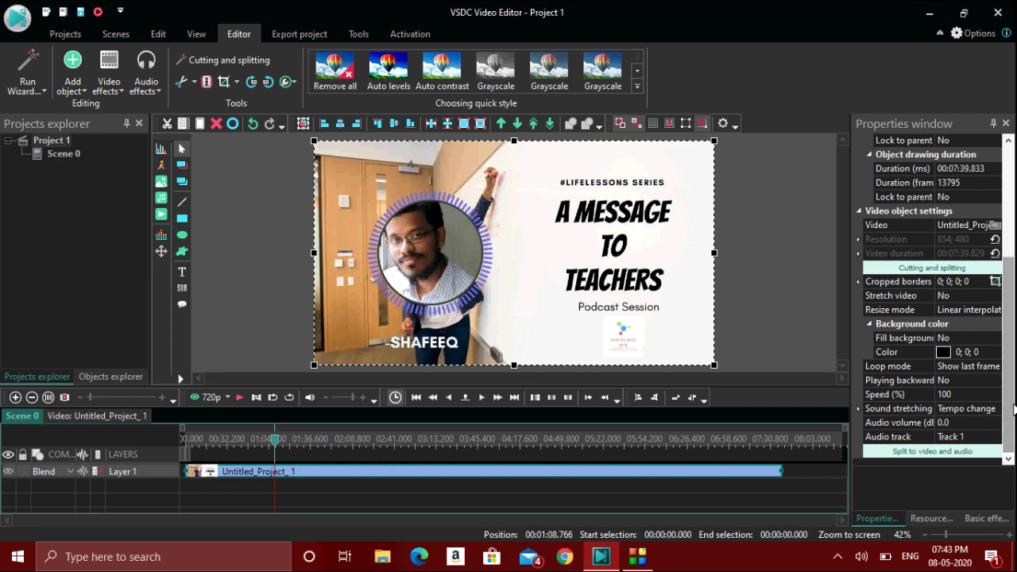
{"action": "left_click", "coordinate": [925, 454]}
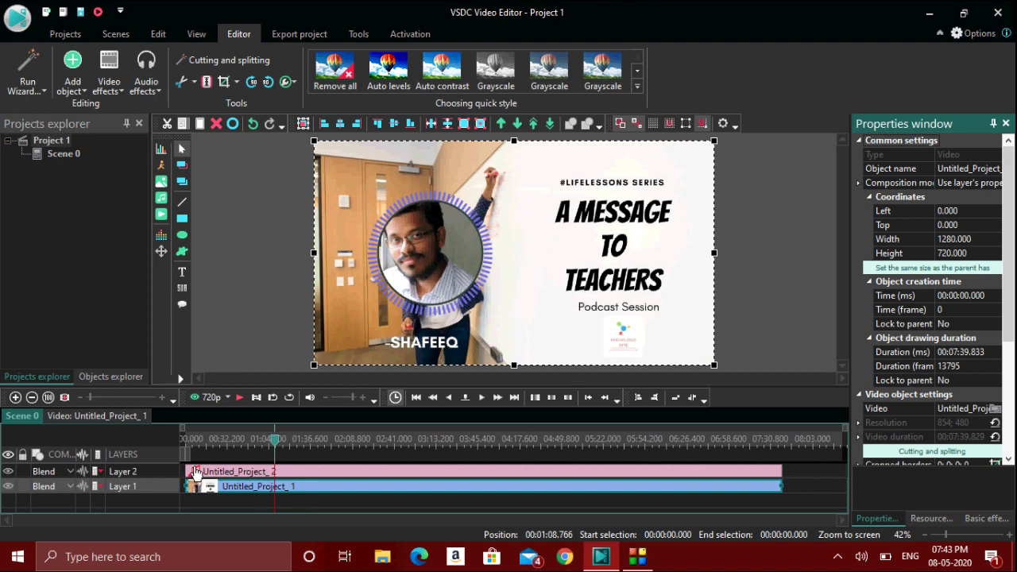
Step: Split the separated audio object in two at about 00:01:33 on the timeline
{"action": "left_click", "coordinate": [381, 480]}
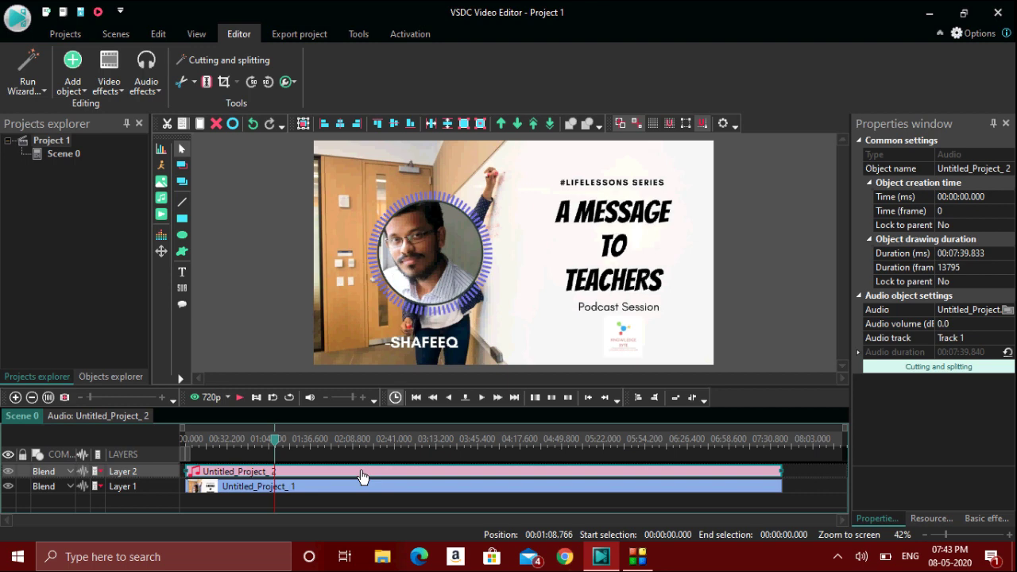
{"action": "left_click", "coordinate": [307, 441]}
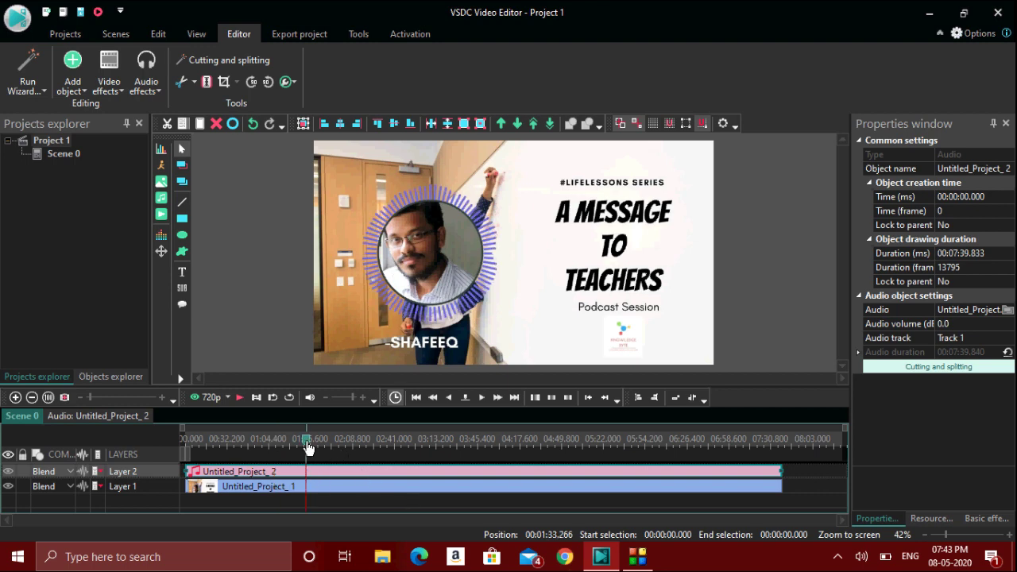
{"action": "mouse_move", "coordinate": [324, 478]}
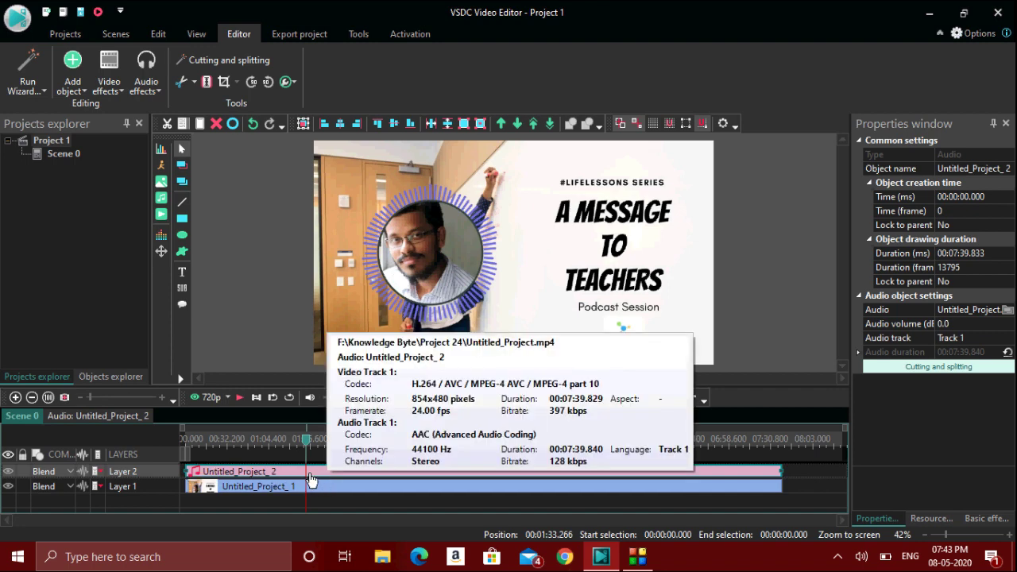
{"action": "left_click", "coordinate": [207, 82]}
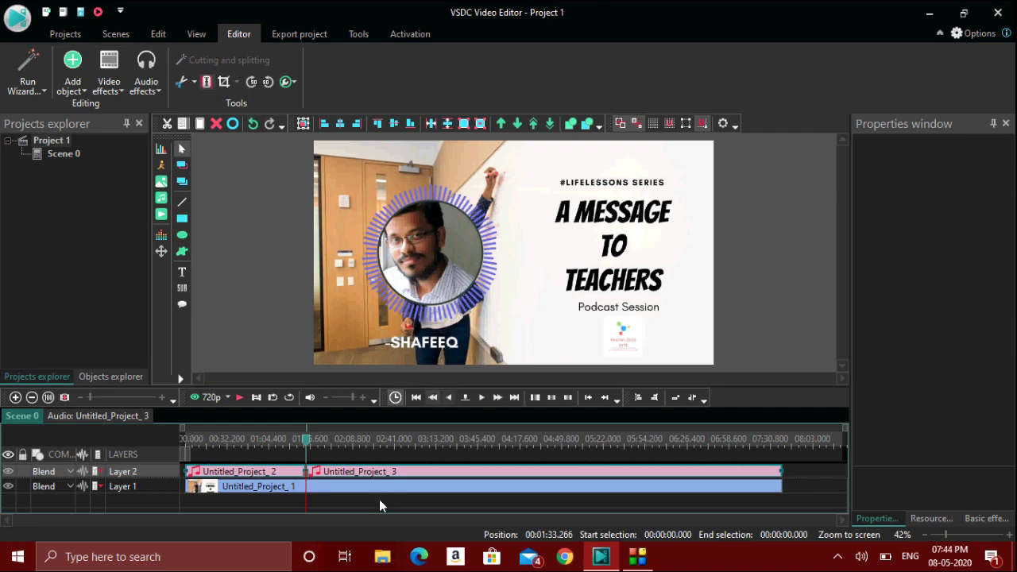
Step: Delete the audio segment that lies before the split point
{"action": "left_click", "coordinate": [379, 499]}
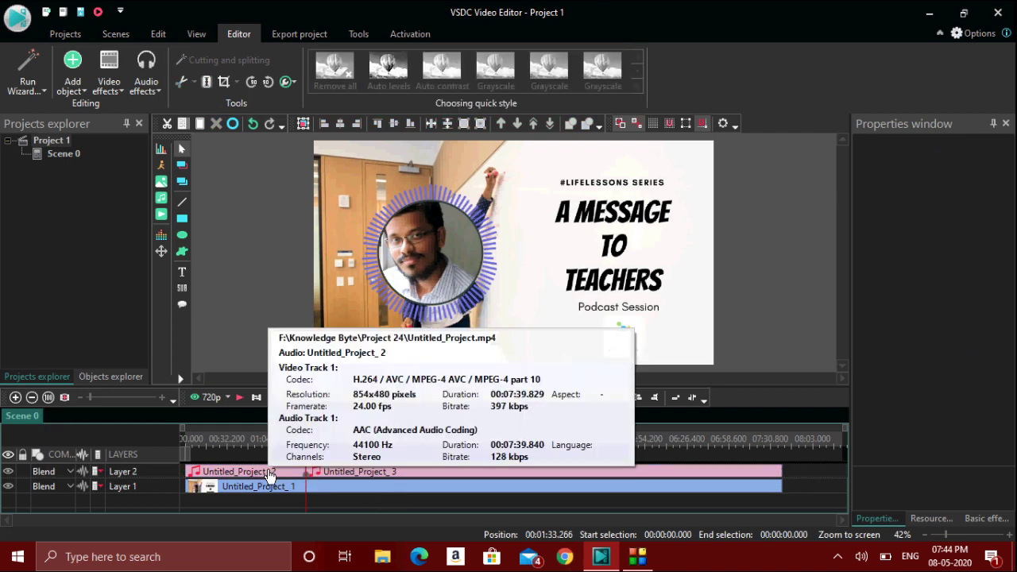
{"action": "left_click", "coordinate": [268, 474]}
{"action": "key", "text": "Delete"}
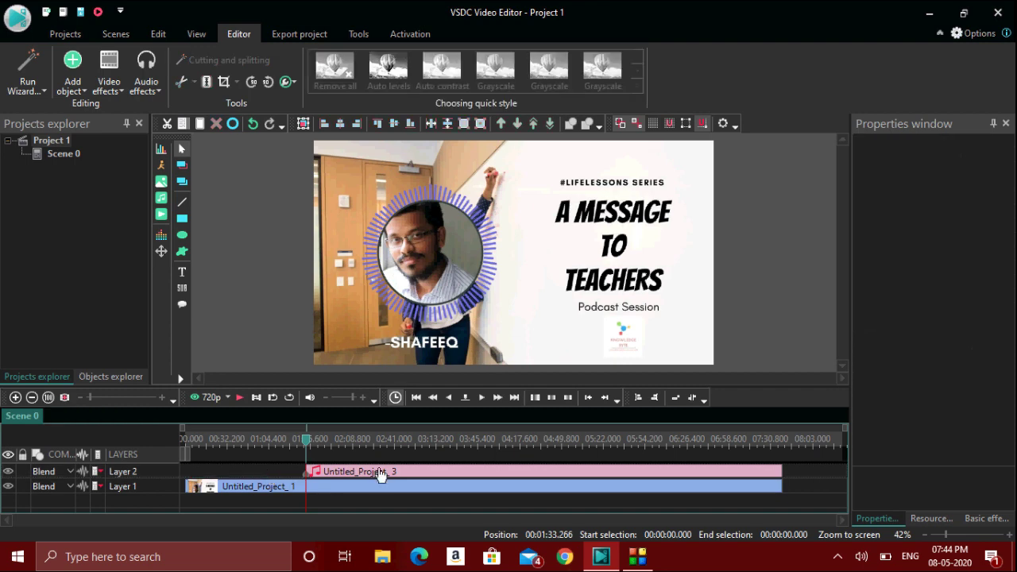
Step: Shift the remaining audio segment to start at about 00:00:50 and remove it from the timeline
{"action": "left_click_drag", "start_coordinate": [379, 479], "coordinate": [323, 477]}
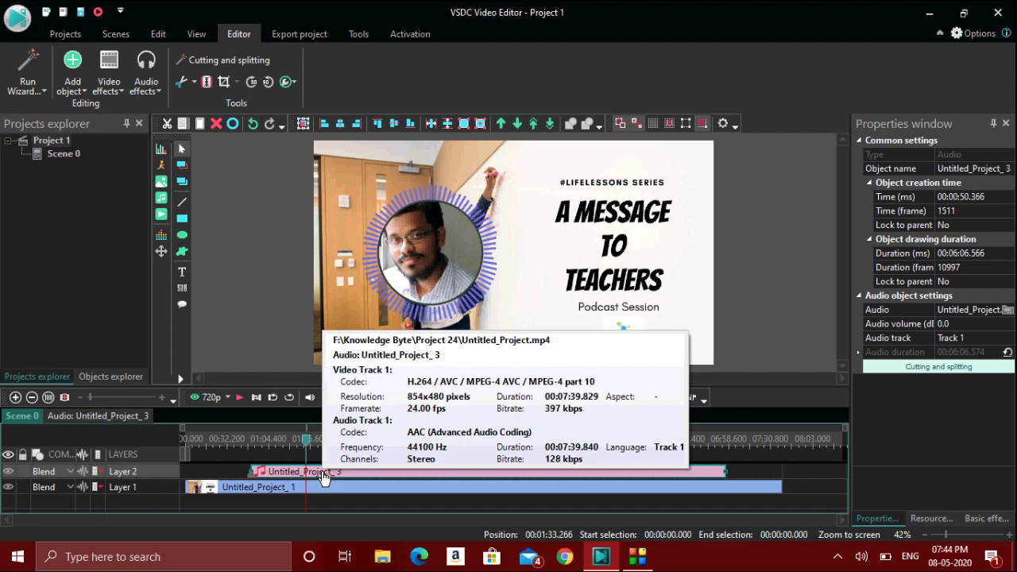
{"action": "key", "text": "Delete"}
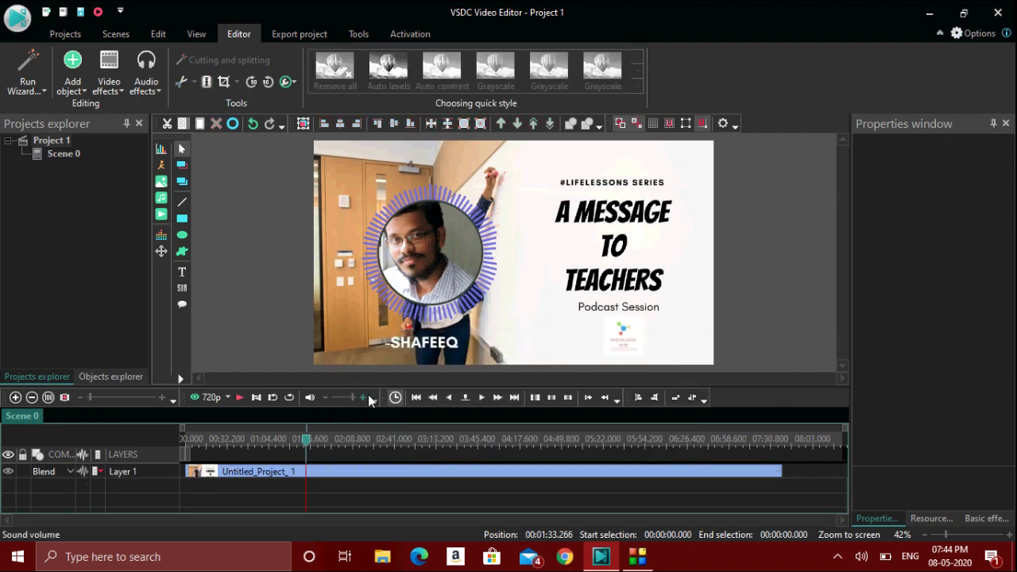
Step: Add the "Our Memories" MP3 as an audio object starting at 00:00:00.000 and preview it with the video
{"action": "left_click", "coordinate": [161, 198]}
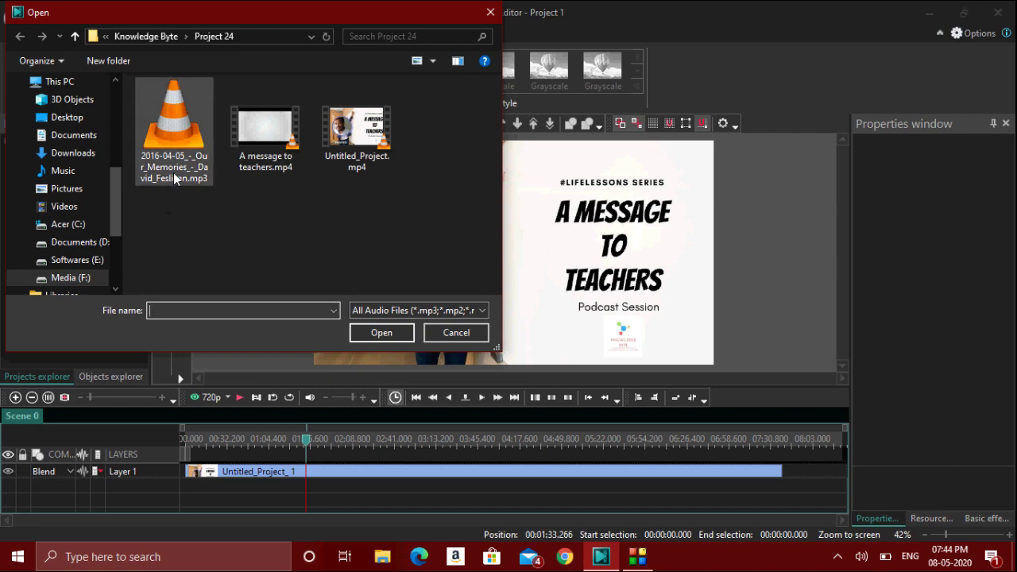
{"action": "double_click", "coordinate": [174, 178]}
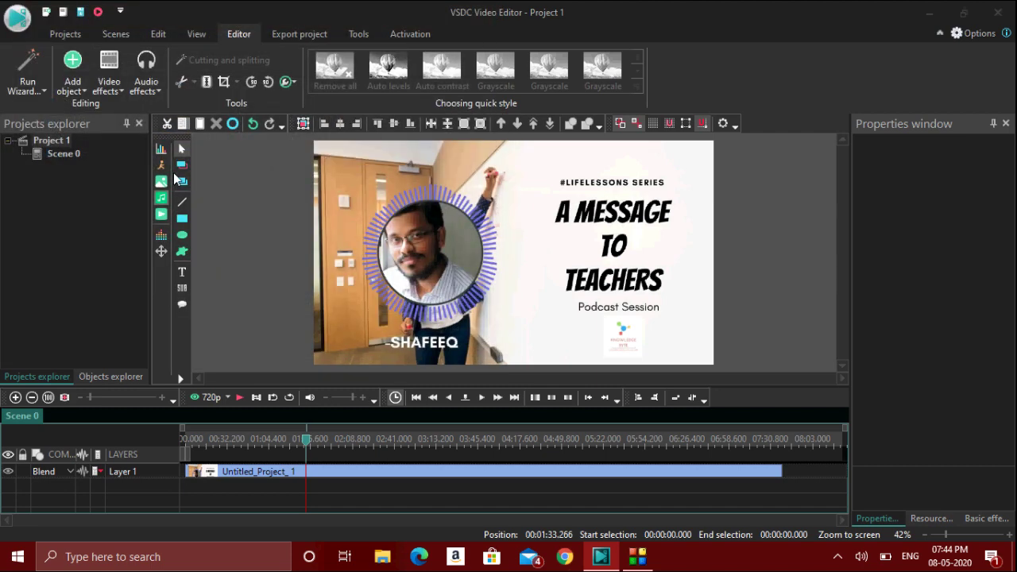
{"action": "key", "text": "Return"}
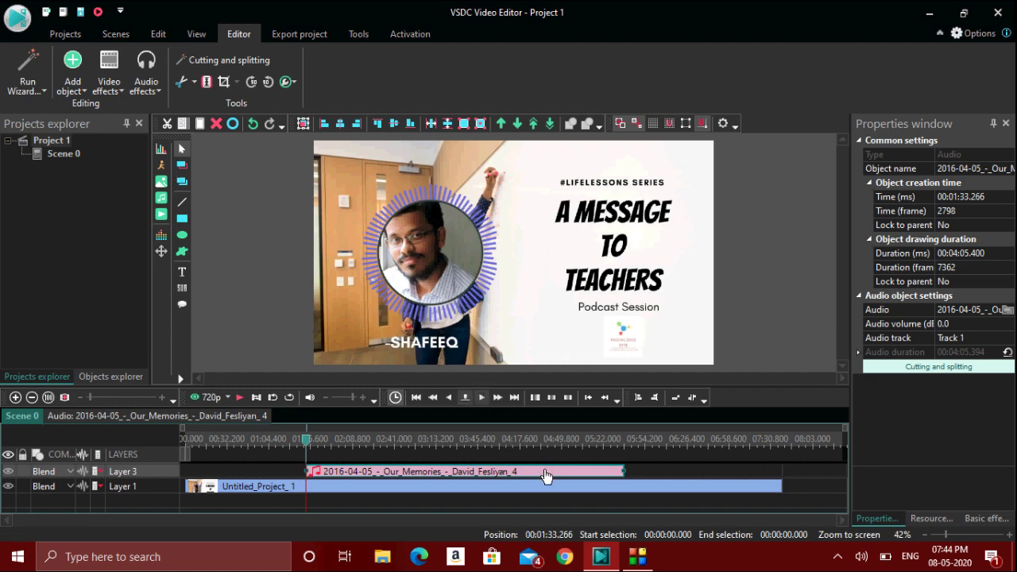
{"action": "left_click_drag", "start_coordinate": [543, 474], "coordinate": [393, 458]}
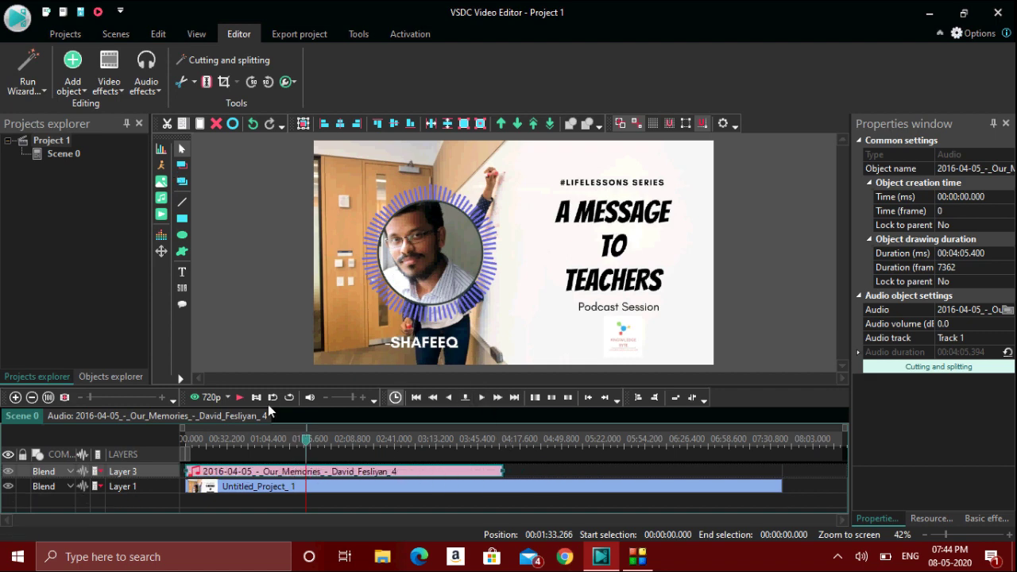
{"action": "left_click", "coordinate": [243, 401]}
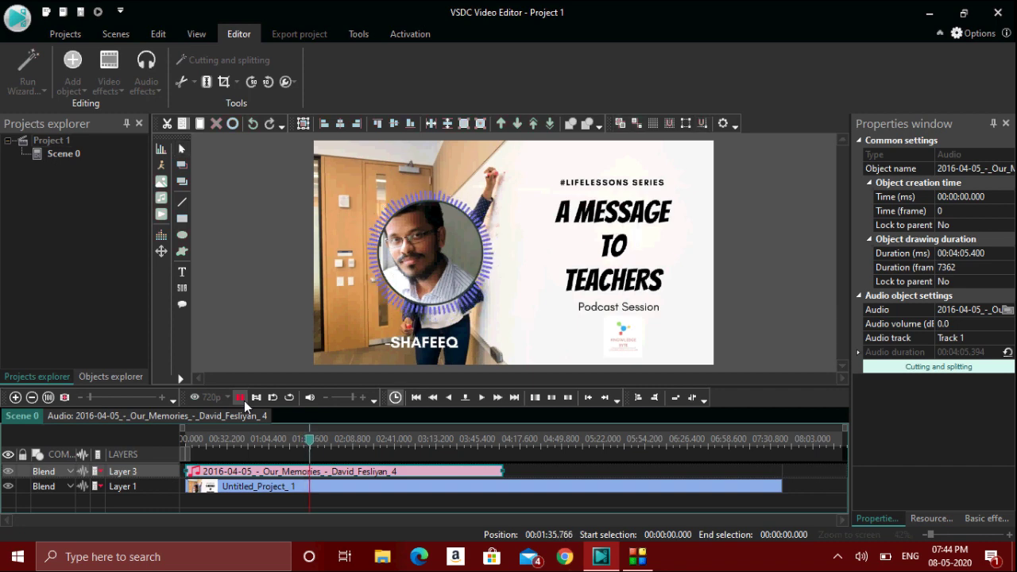
{"action": "left_click", "coordinate": [244, 401]}
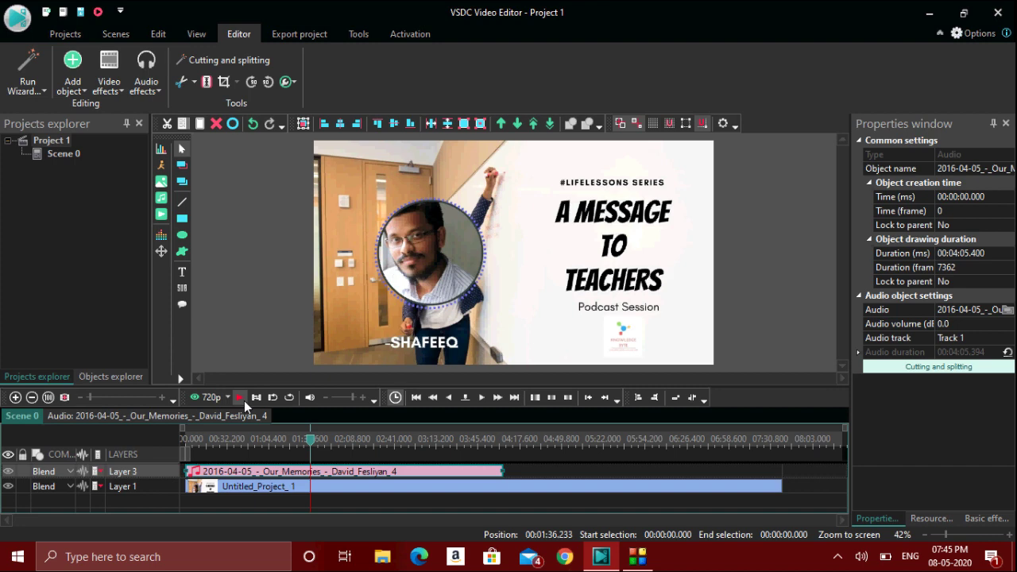
Step: Apply the Sutro Instagram quick style to the video object on Layer 1
{"action": "left_click", "coordinate": [518, 493]}
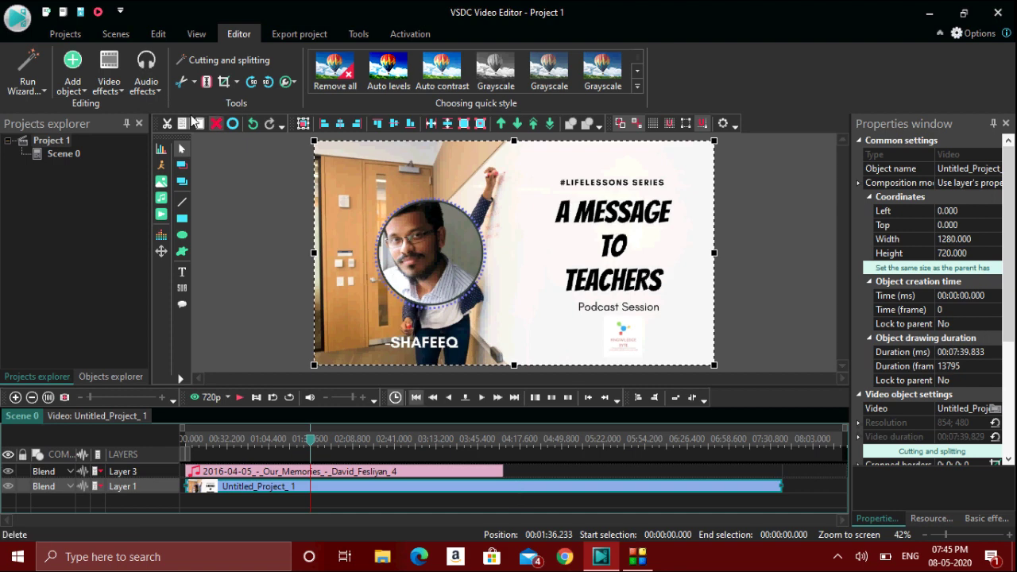
{"action": "left_click", "coordinate": [106, 90]}
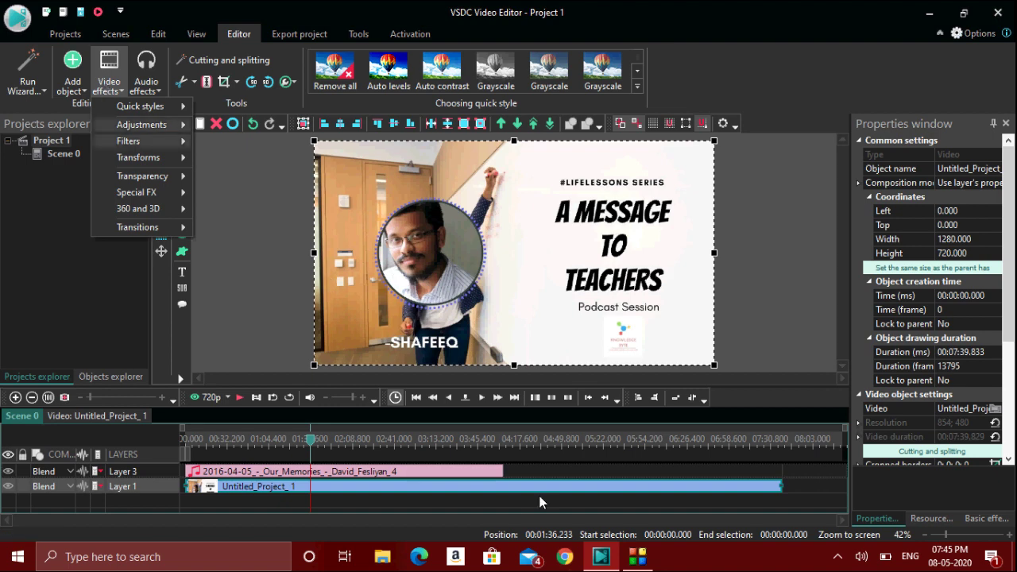
{"action": "right_click", "coordinate": [429, 492]}
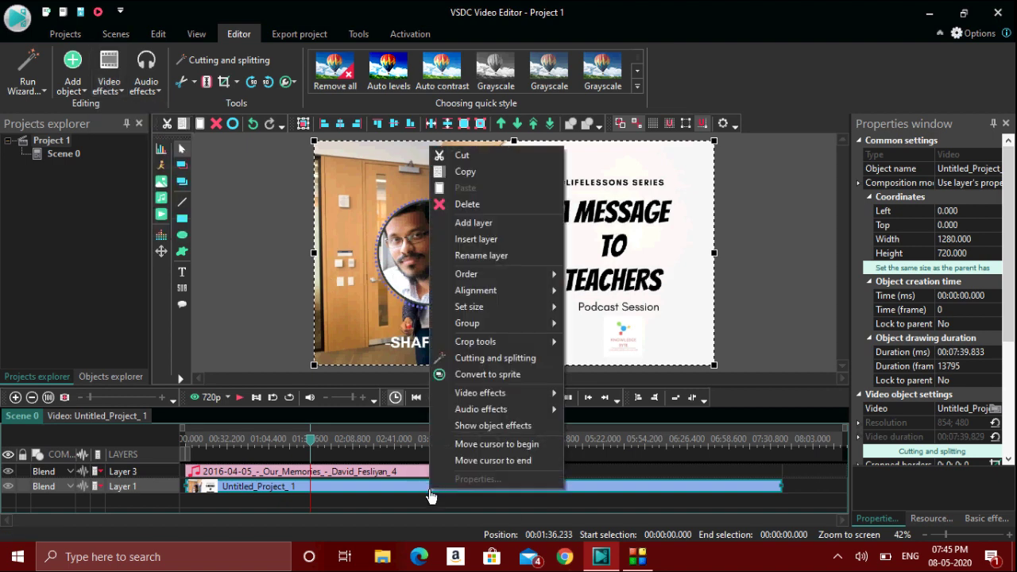
{"action": "mouse_move", "coordinate": [521, 395]}
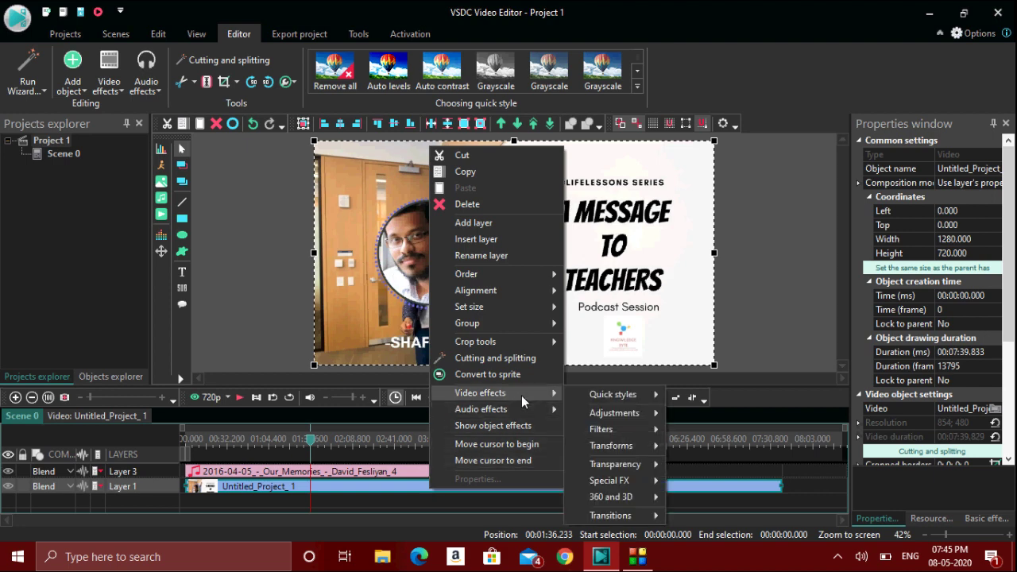
{"action": "mouse_move", "coordinate": [606, 393]}
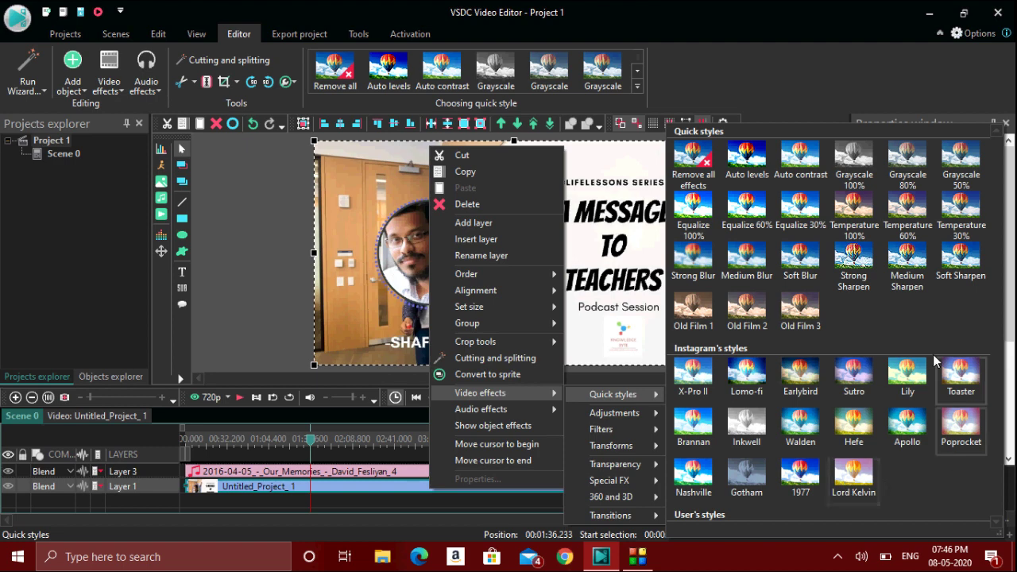
{"action": "left_click", "coordinate": [897, 383]}
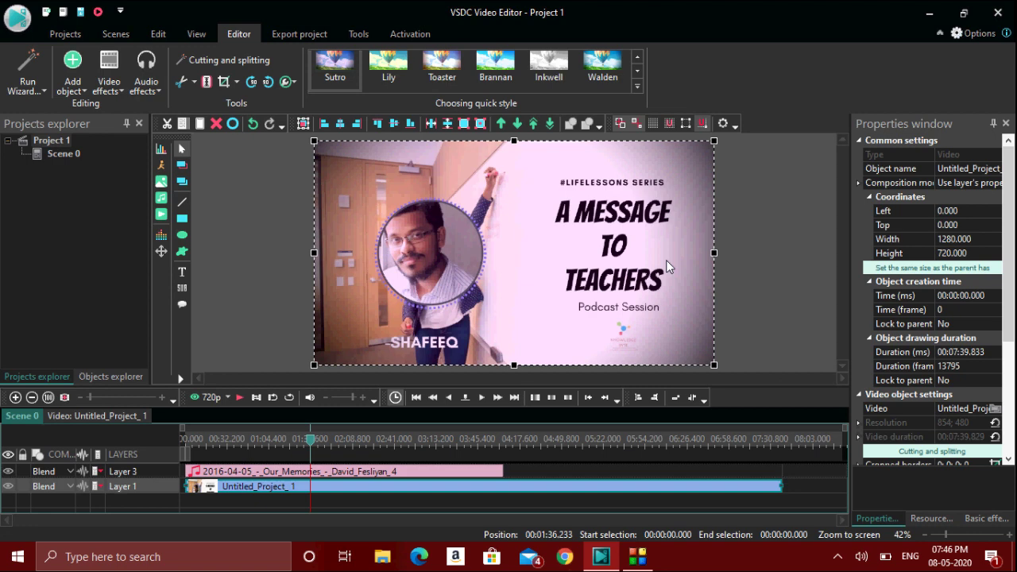
Step: Add an Auto levels adjustment to the video, extend its start to the beginning of the timeline, and return to the main scene
{"action": "left_click", "coordinate": [116, 96]}
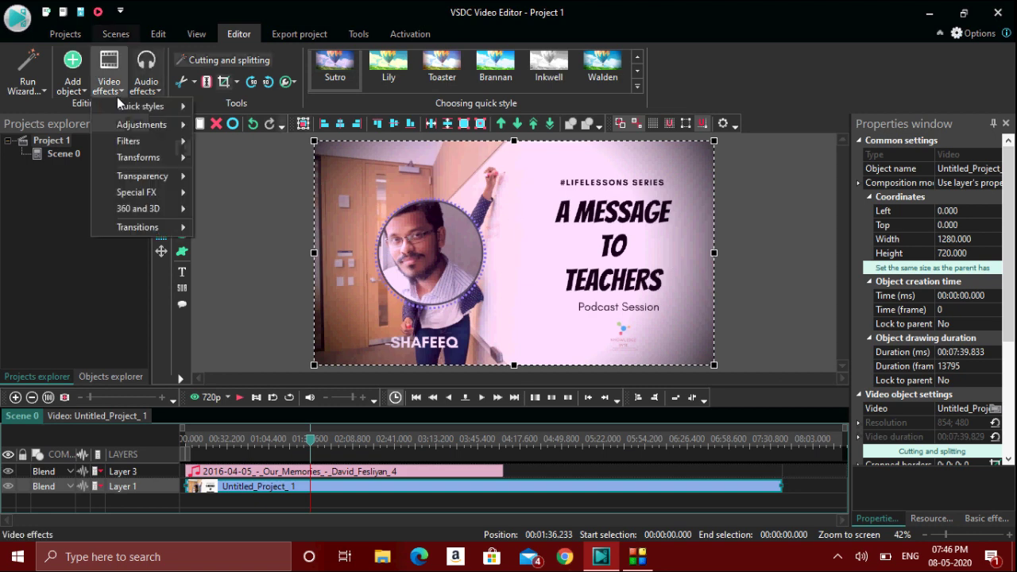
{"action": "mouse_move", "coordinate": [144, 129]}
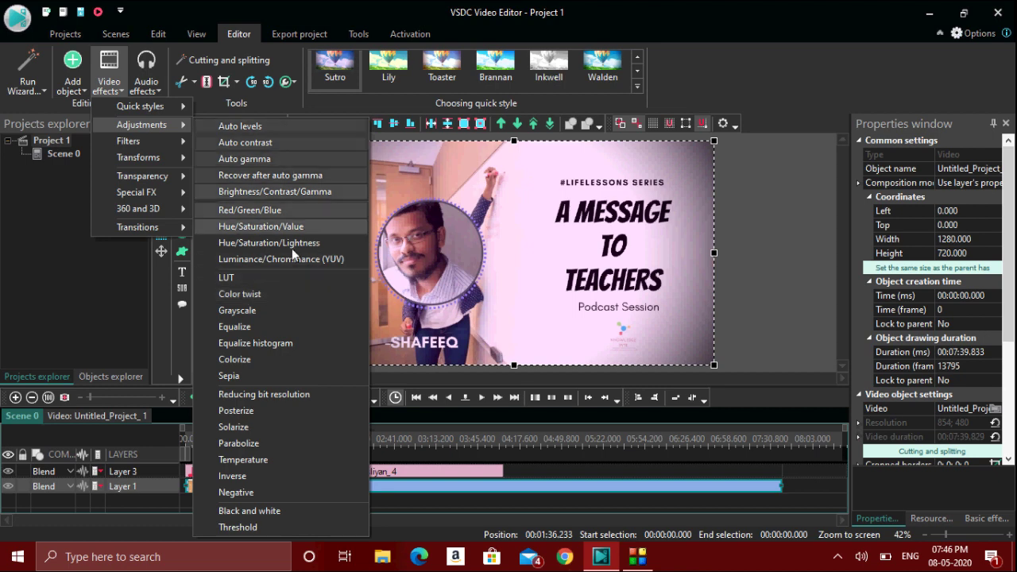
{"action": "left_click", "coordinate": [241, 131]}
{"action": "key", "text": "Return"}
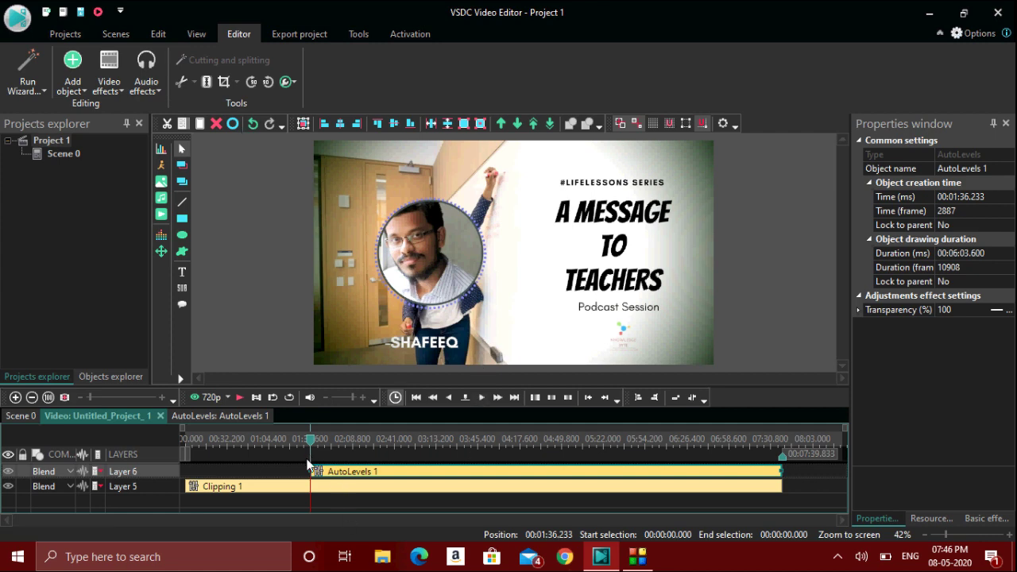
{"action": "left_click_drag", "start_coordinate": [309, 469], "coordinate": [226, 472]}
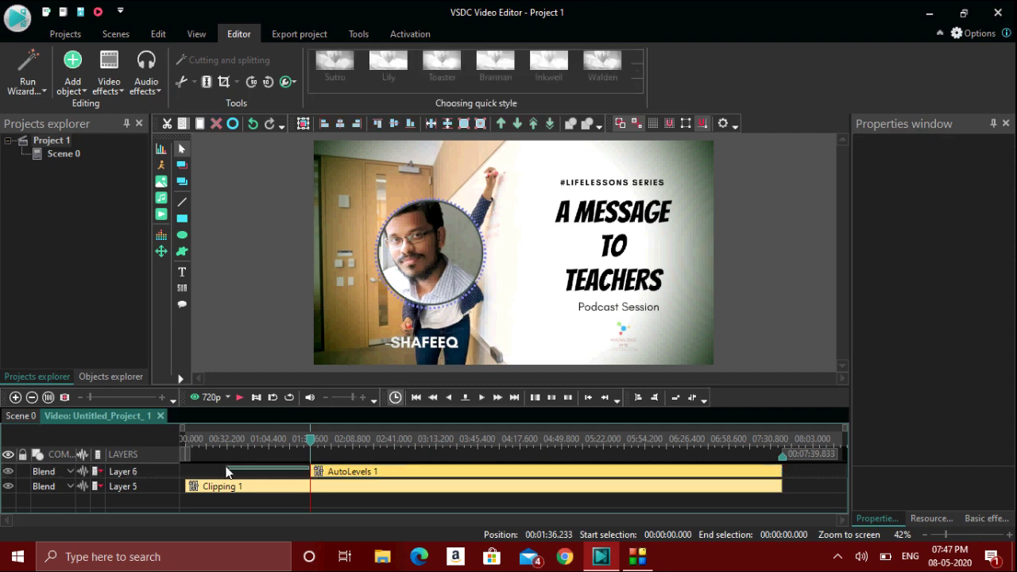
{"action": "left_click_drag", "start_coordinate": [307, 474], "coordinate": [216, 475]}
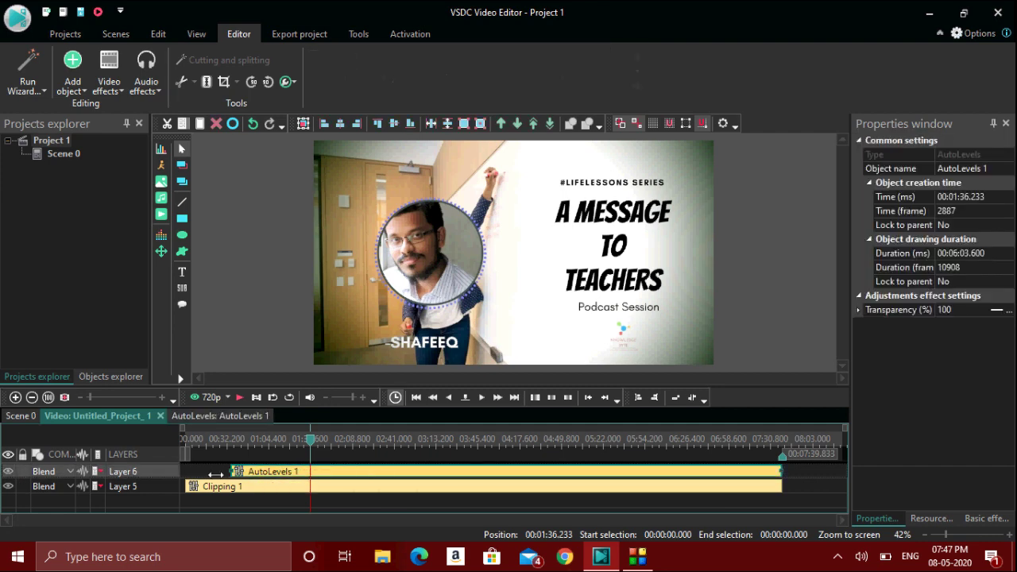
{"action": "left_click", "coordinate": [22, 417]}
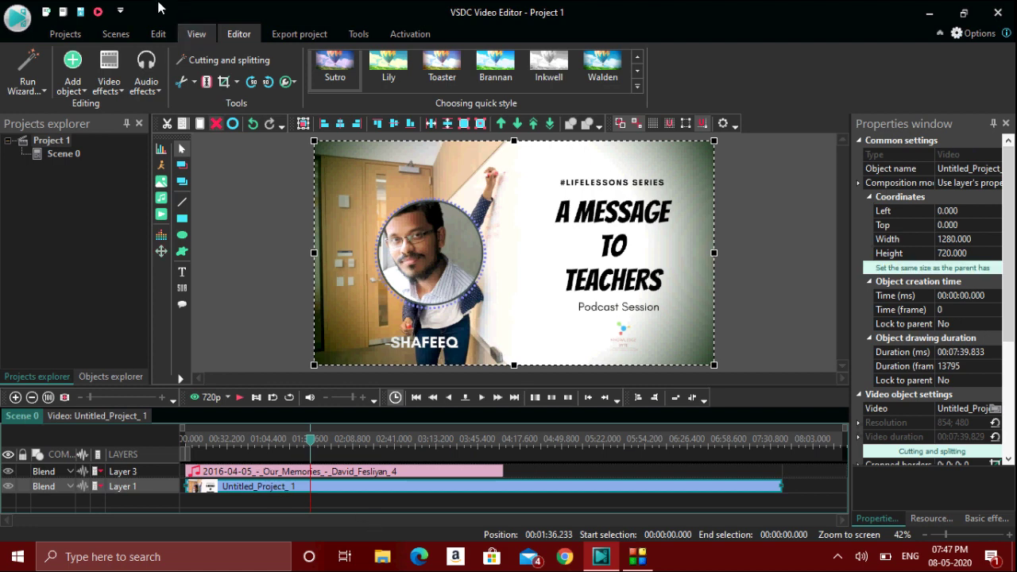
Step: Add an Auto contrast adjustment covering the video from the timeline's beginning, and return to Scene 0
{"action": "left_click", "coordinate": [109, 75]}
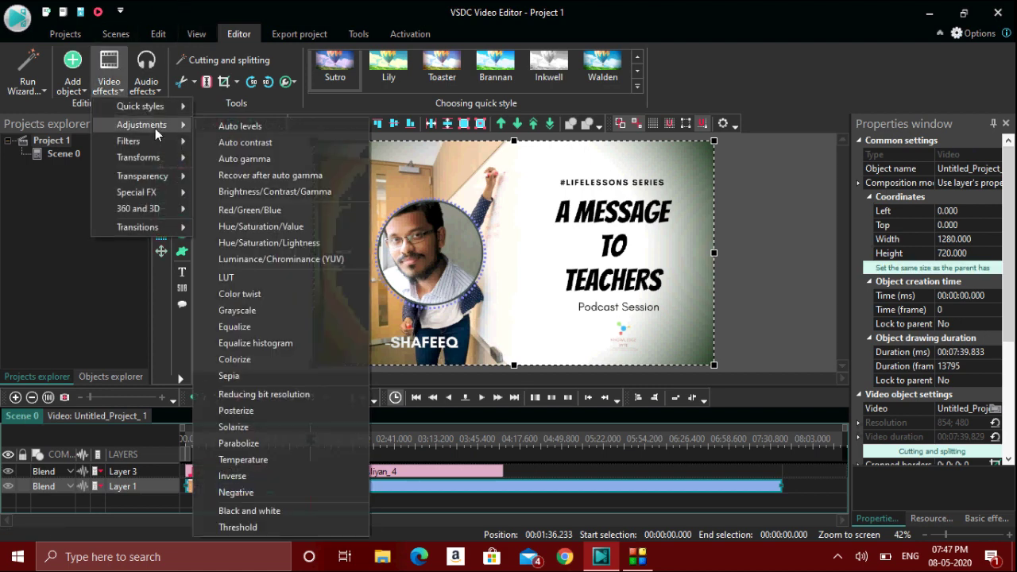
{"action": "left_click", "coordinate": [261, 153]}
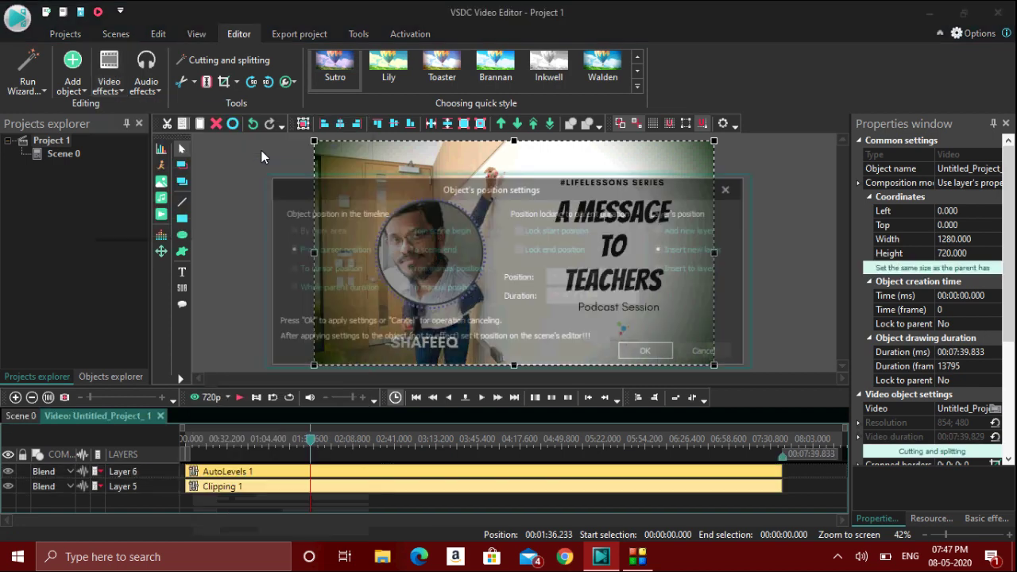
{"action": "key", "text": "Return"}
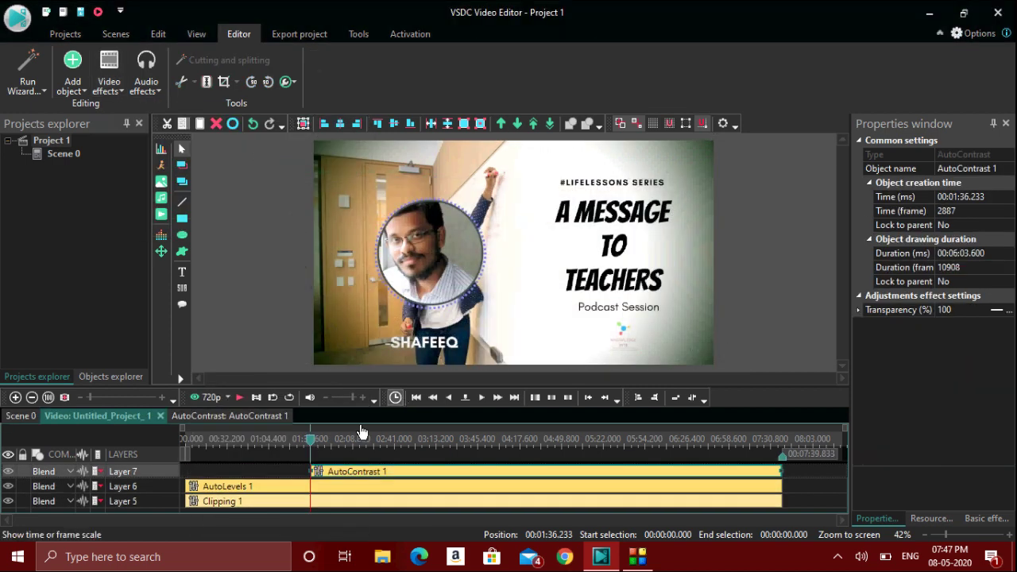
{"action": "left_click_drag", "start_coordinate": [309, 469], "coordinate": [185, 471]}
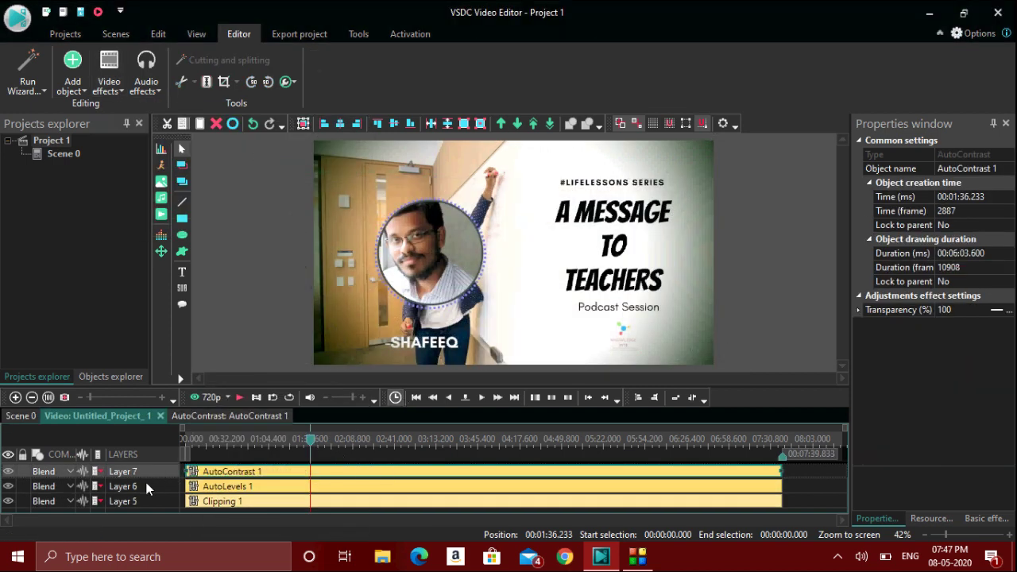
{"action": "left_click", "coordinate": [33, 415]}
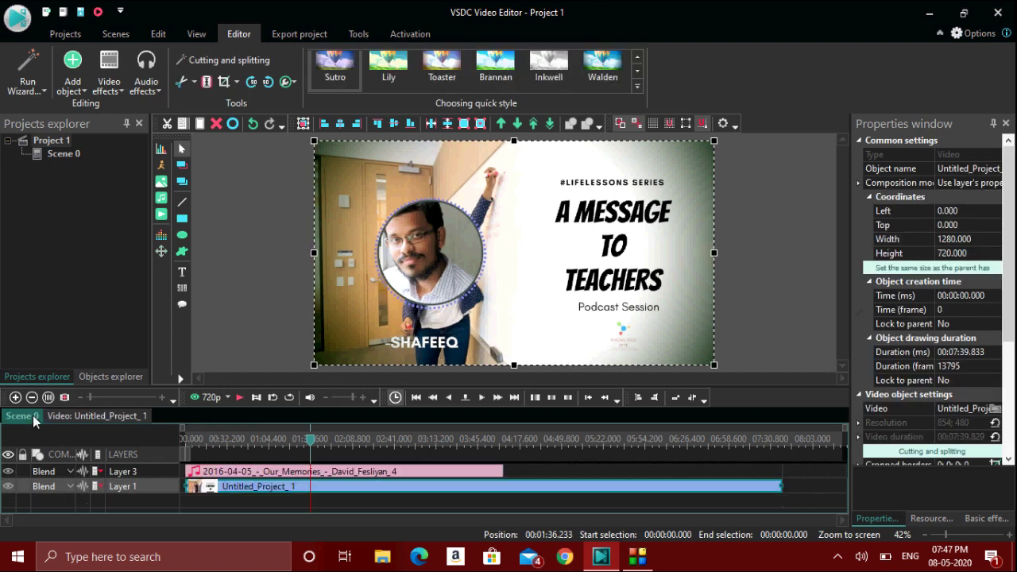
Step: Add a Hue/Saturation/Value adjustment to the video from the cursor position on a new layer
{"action": "left_click", "coordinate": [119, 86]}
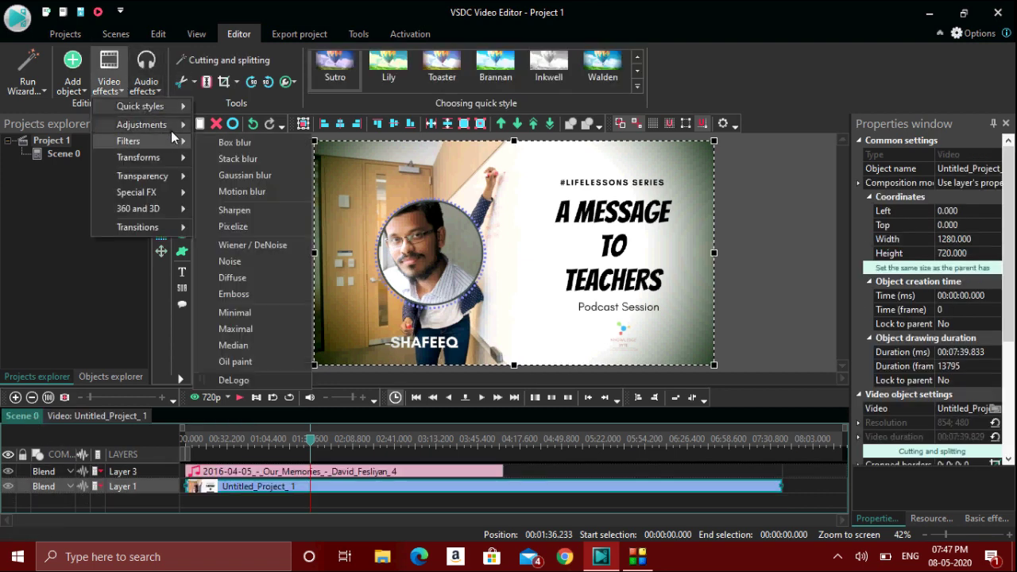
{"action": "mouse_move", "coordinate": [174, 130]}
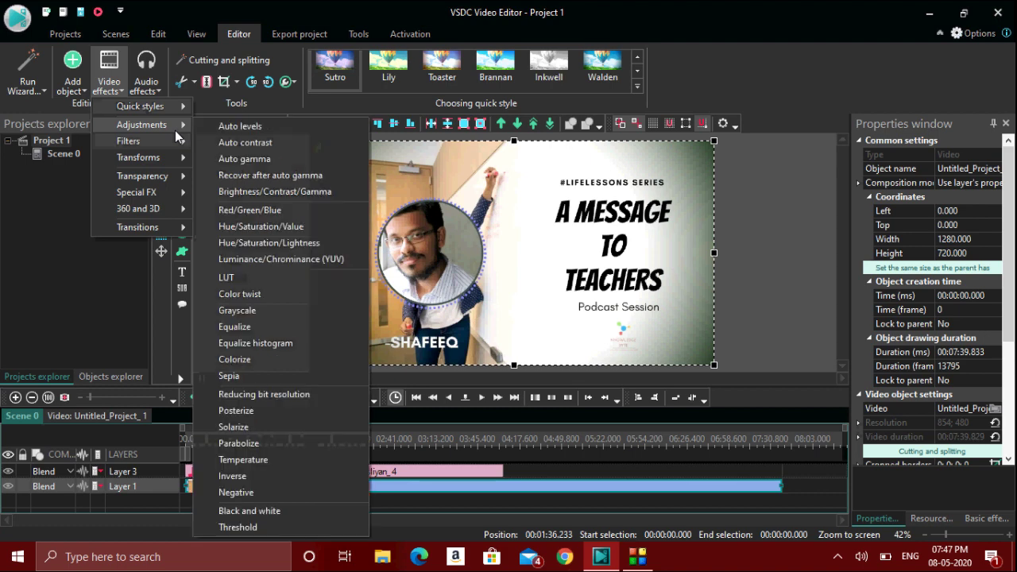
{"action": "left_click", "coordinate": [276, 227]}
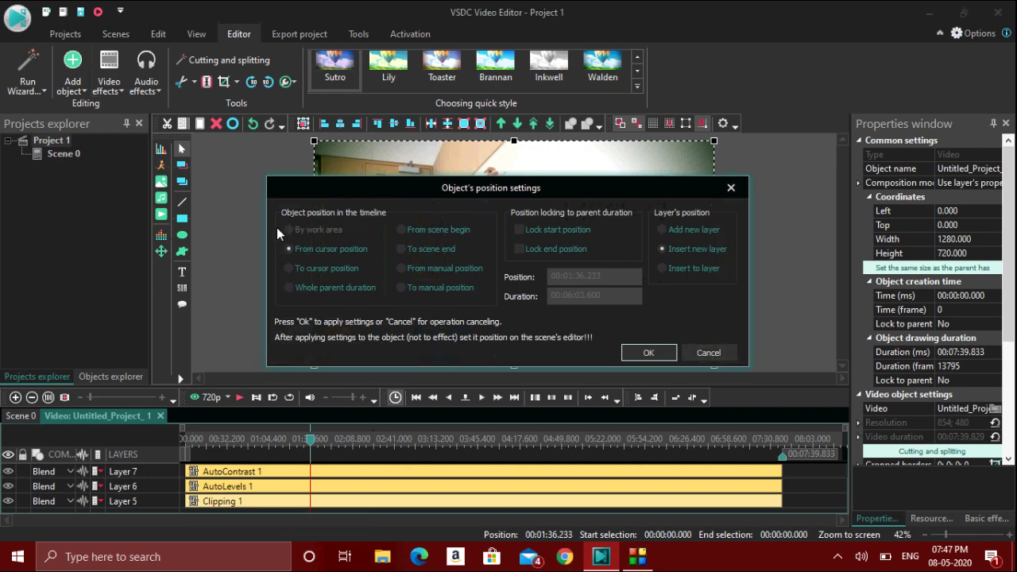
{"action": "key", "text": "Return"}
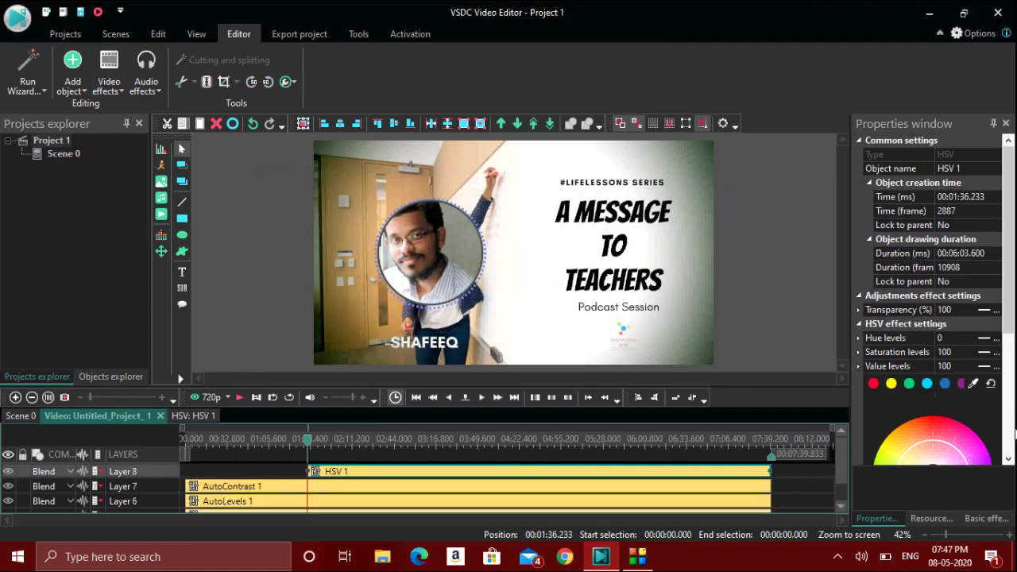
Step: Adjust the HSV effect's colours on the colour wheel and extend the effect to start at 00:00:00.000
{"action": "left_click", "coordinate": [941, 437]}
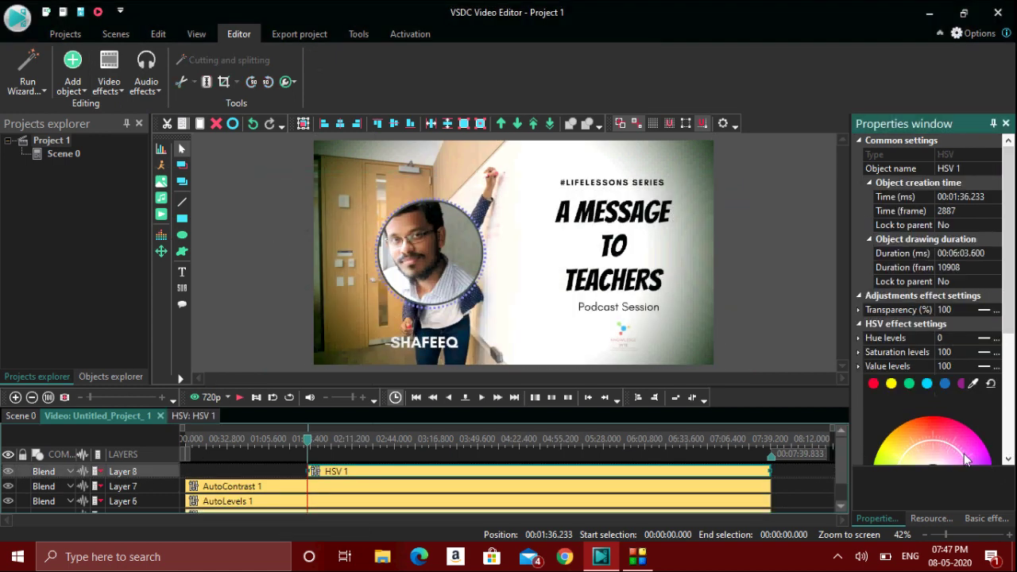
{"action": "left_click", "coordinate": [962, 455]}
{"action": "left_click", "coordinate": [912, 438]}
{"action": "left_click", "coordinate": [955, 431]}
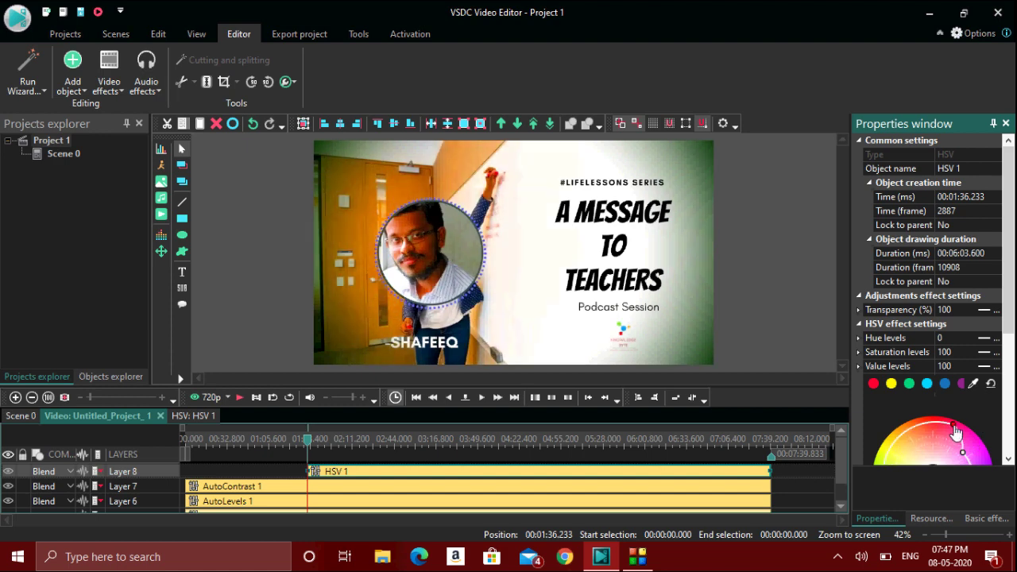
{"action": "mouse_move", "coordinate": [956, 431]}
{"action": "left_mouse_down"}
{"action": "mouse_move", "coordinate": [908, 459]}
{"action": "mouse_move", "coordinate": [900, 438]}
{"action": "mouse_move", "coordinate": [910, 452]}
{"action": "left_mouse_up"}
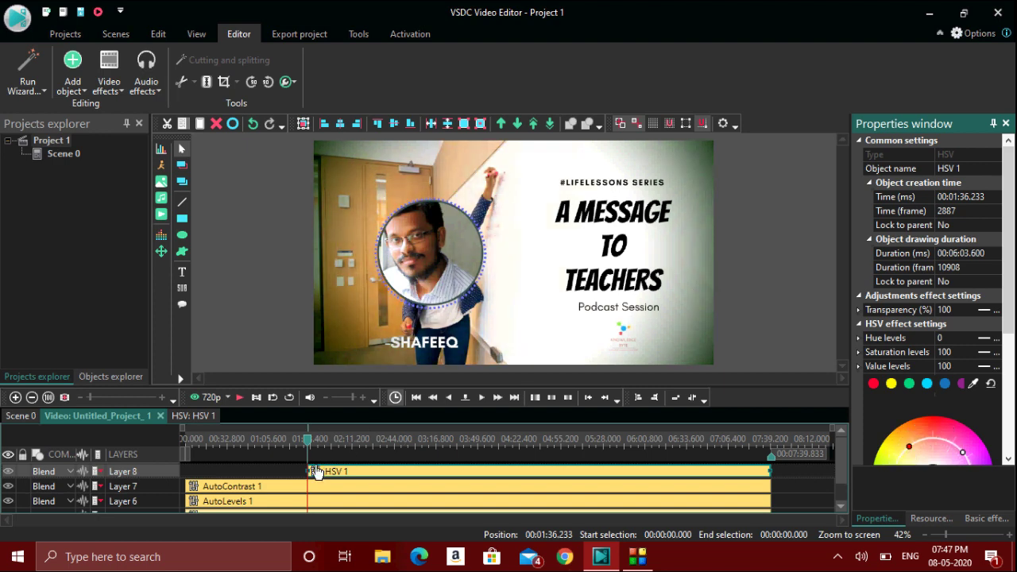
{"action": "left_click_drag", "start_coordinate": [309, 467], "coordinate": [166, 474]}
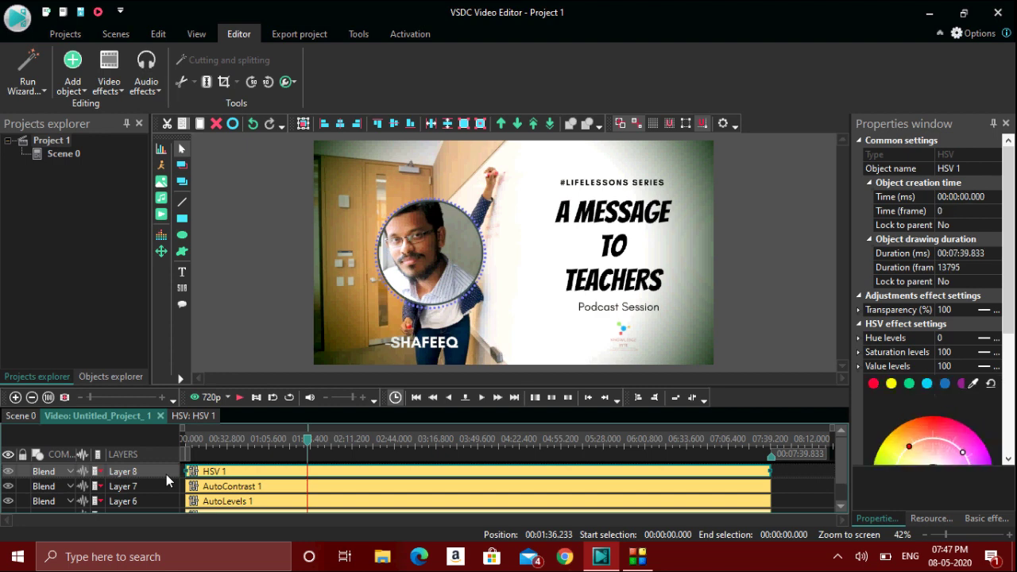
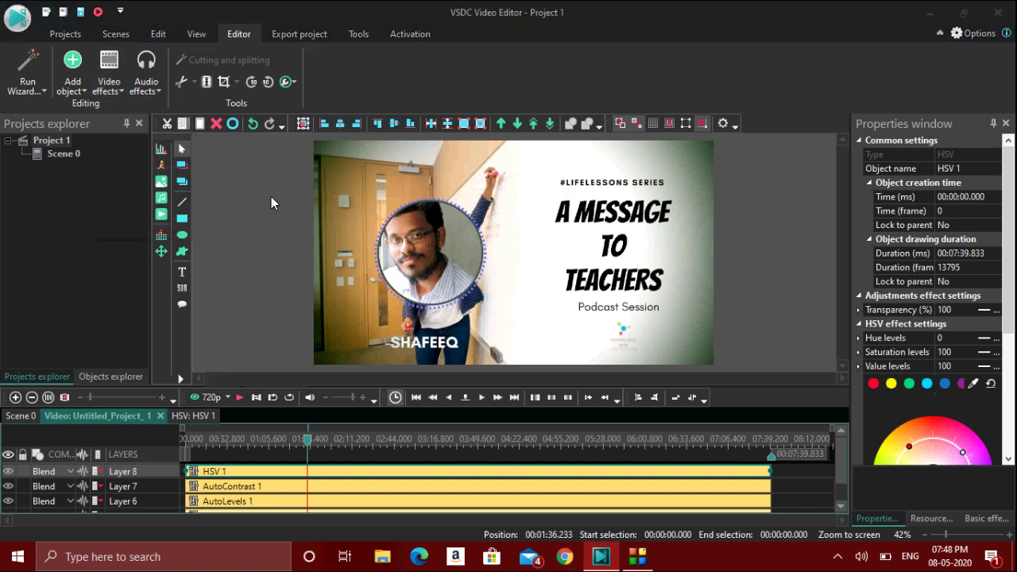
Step: Add a Motion blur filter to the video from the cursor position with the motion type Radial motion
{"action": "key", "text": "Return"}
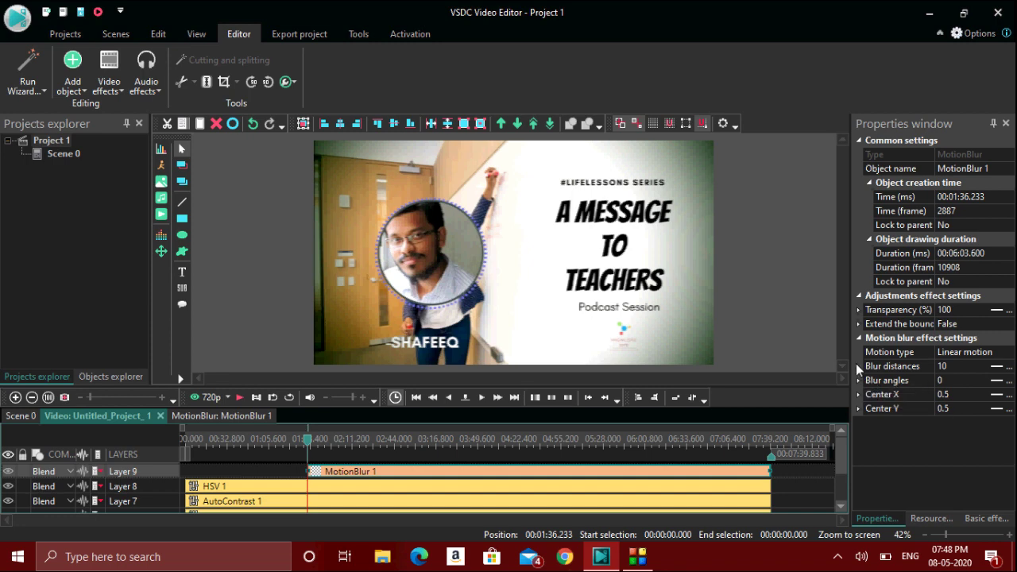
{"action": "left_click", "coordinate": [998, 352]}
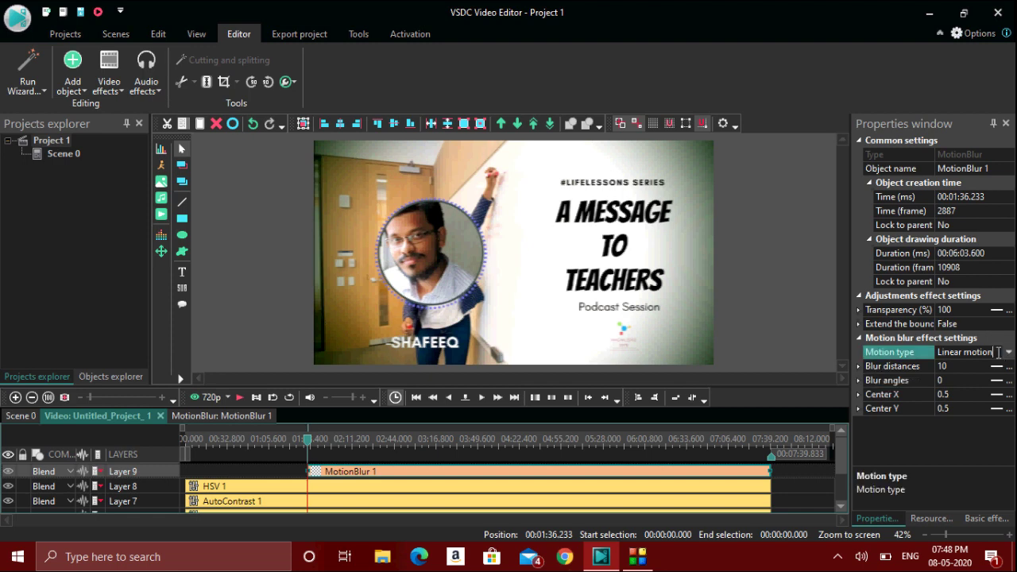
{"action": "left_click", "coordinate": [1008, 354]}
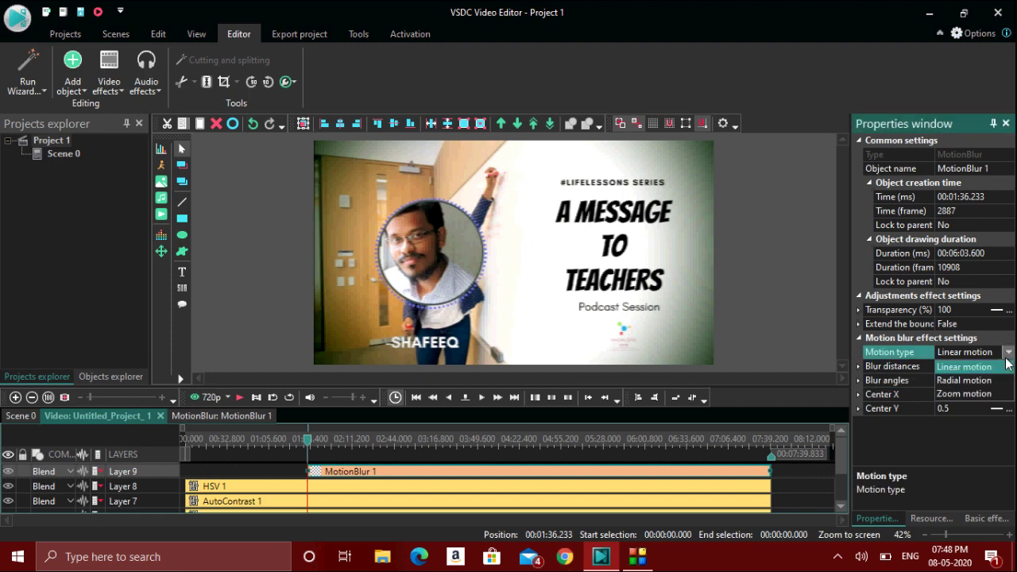
{"action": "left_click", "coordinate": [977, 381]}
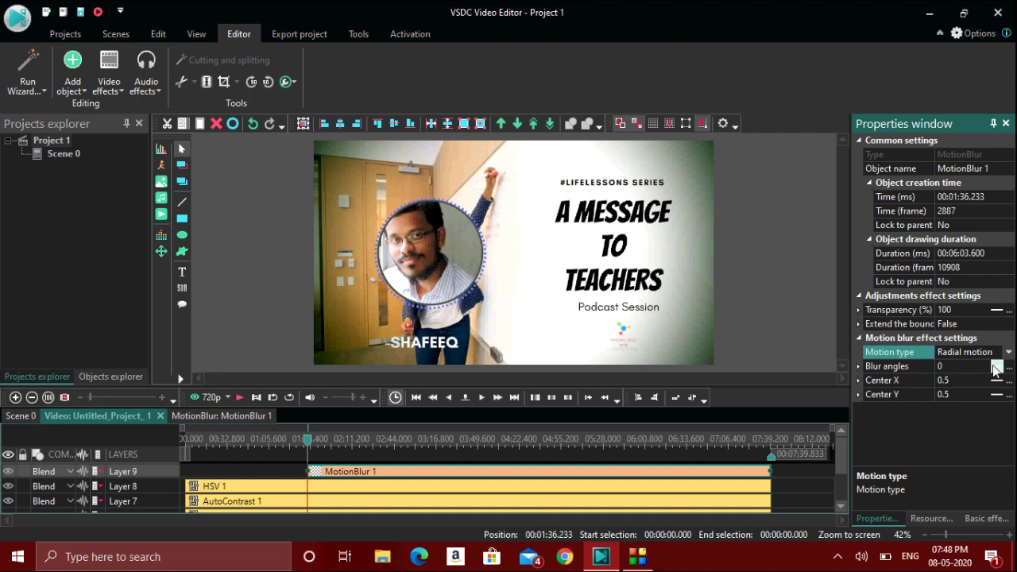
Step: Try blur angles of 10 and 15 on the motion blur effect and reset the angle to 0
{"action": "left_click", "coordinate": [960, 366]}
{"action": "left_click", "coordinate": [965, 367]}
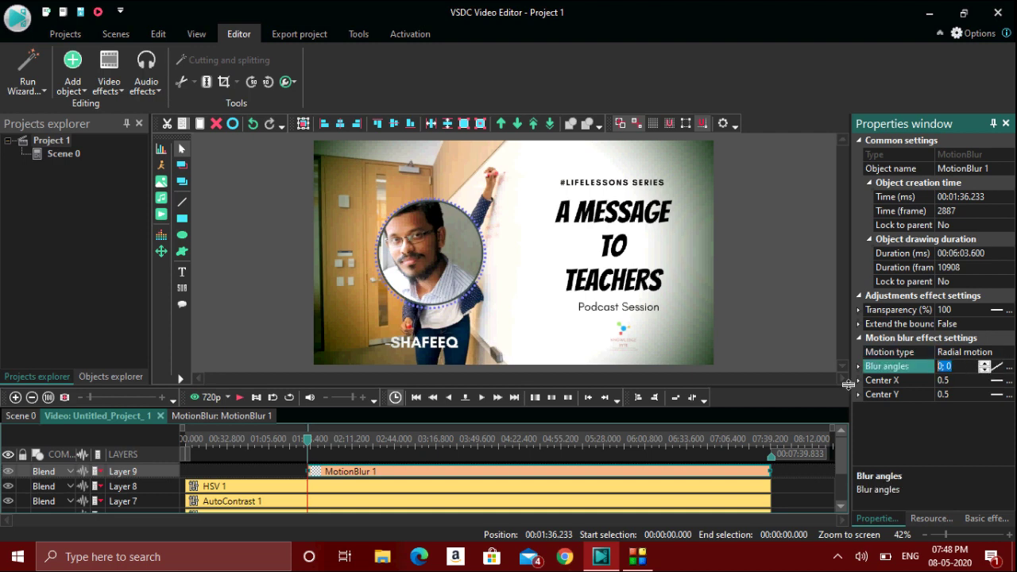
{"action": "type", "text": "10"}
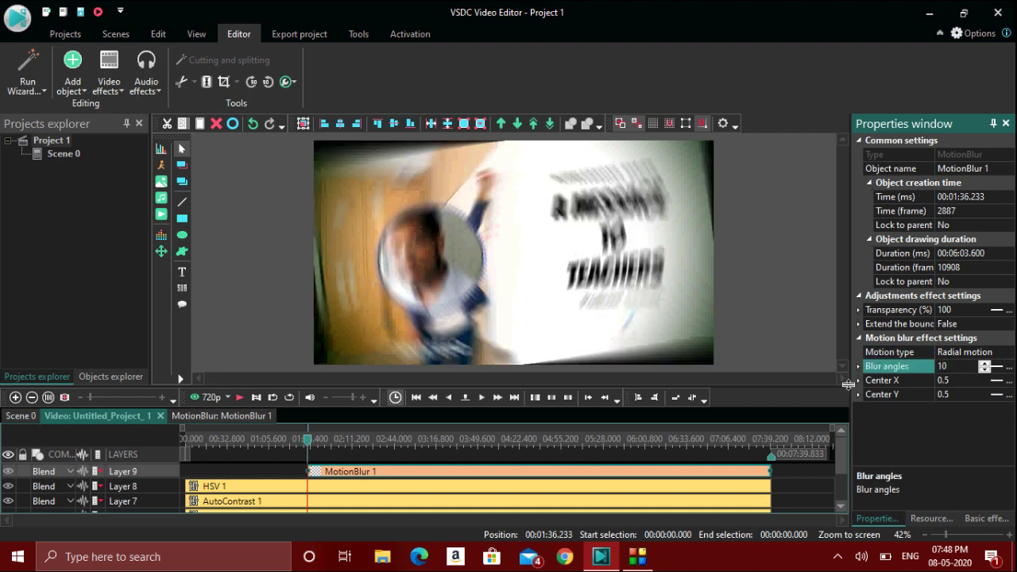
{"action": "left_click", "coordinate": [965, 366]}
{"action": "type", "text": "15"}
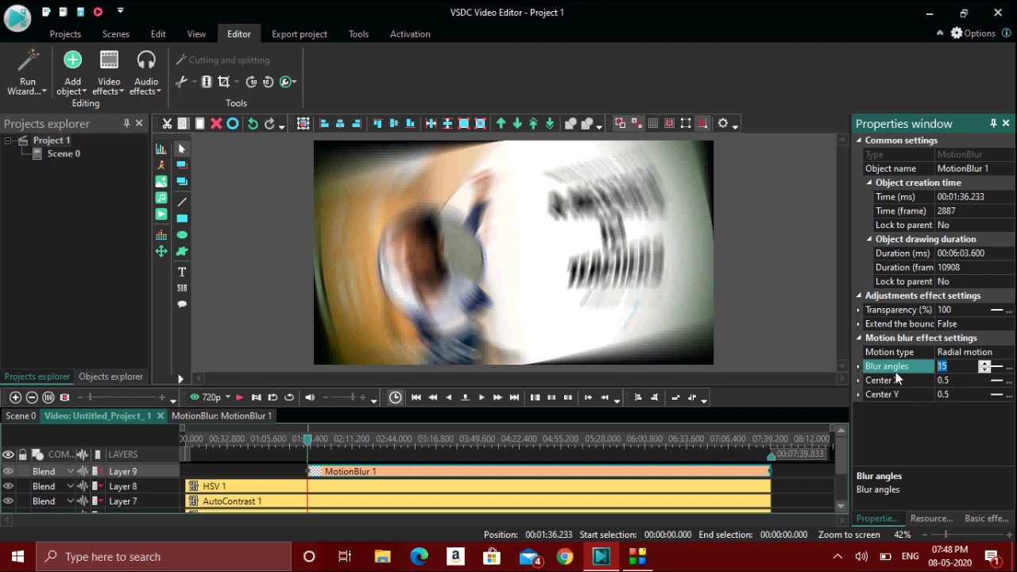
{"action": "type", "text": "0"}
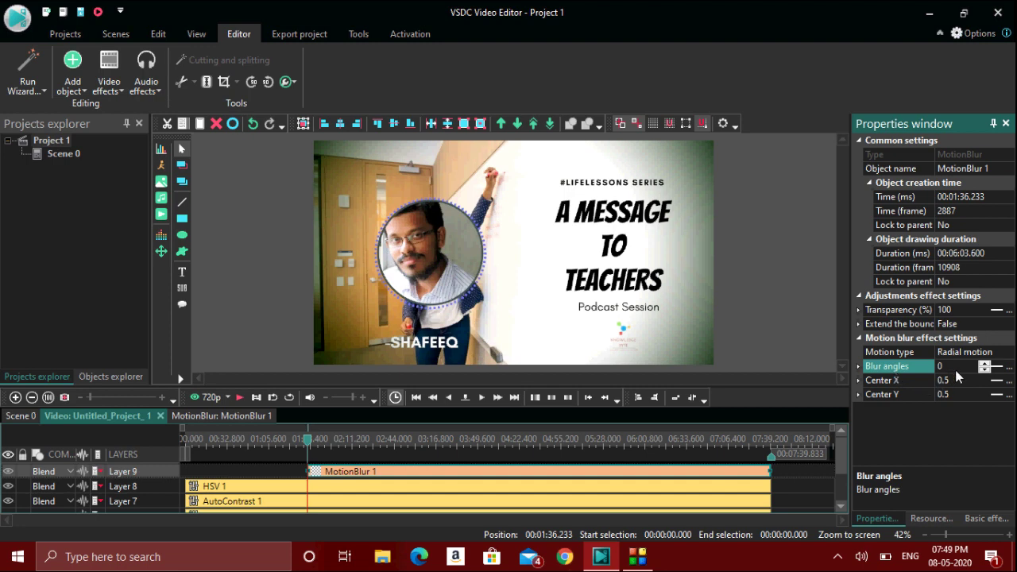
Step: Shorten the motion blur effect on the timeline to about 18 seconds by moving its end earlier
{"action": "left_click", "coordinate": [767, 471]}
{"action": "left_click_drag", "start_coordinate": [767, 471], "coordinate": [330, 471]}
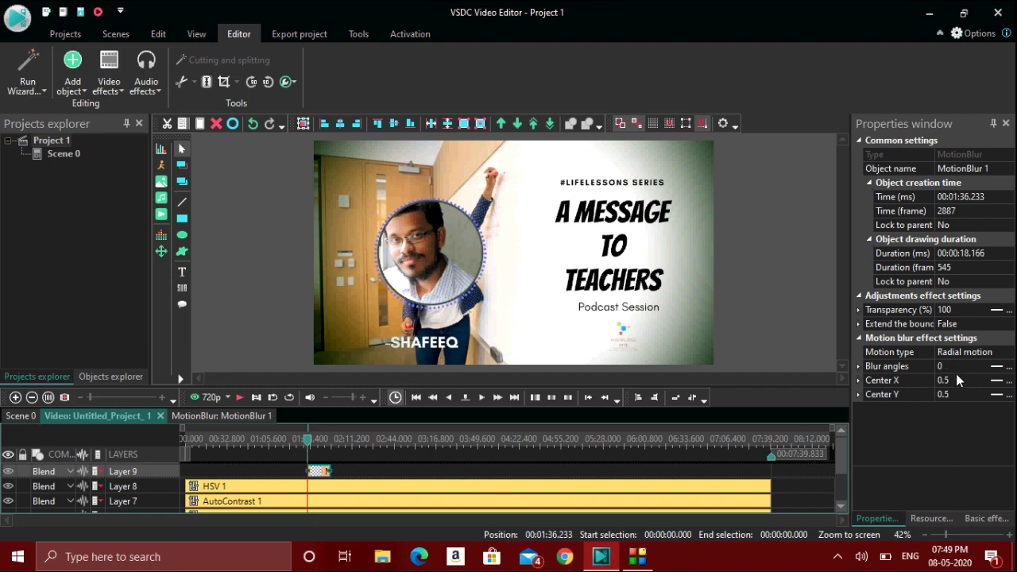
Step: Try the Zoom motion type on the motion blur effect and preview it in playback
{"action": "left_click", "coordinate": [973, 353]}
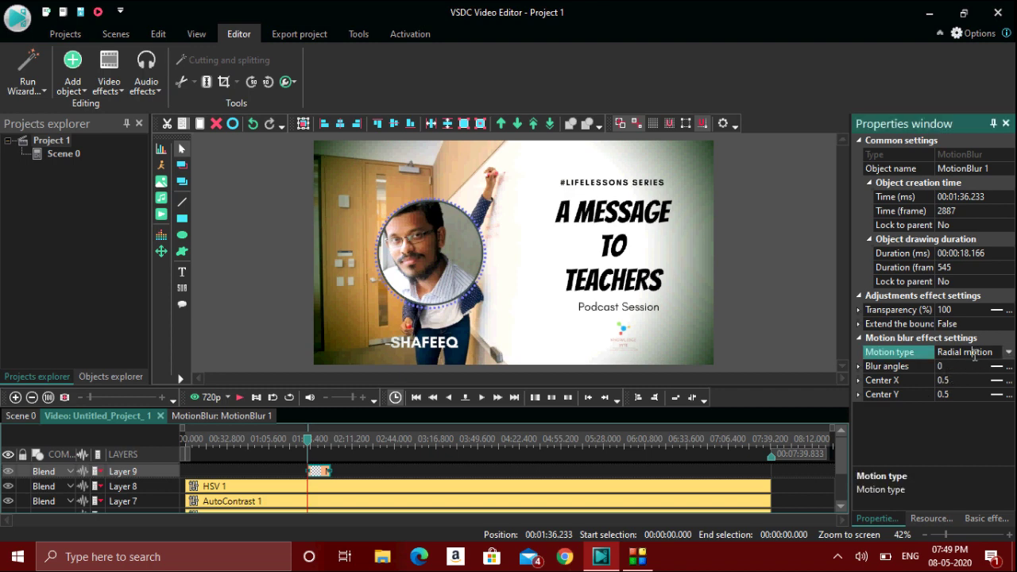
{"action": "left_click", "coordinate": [1008, 354]}
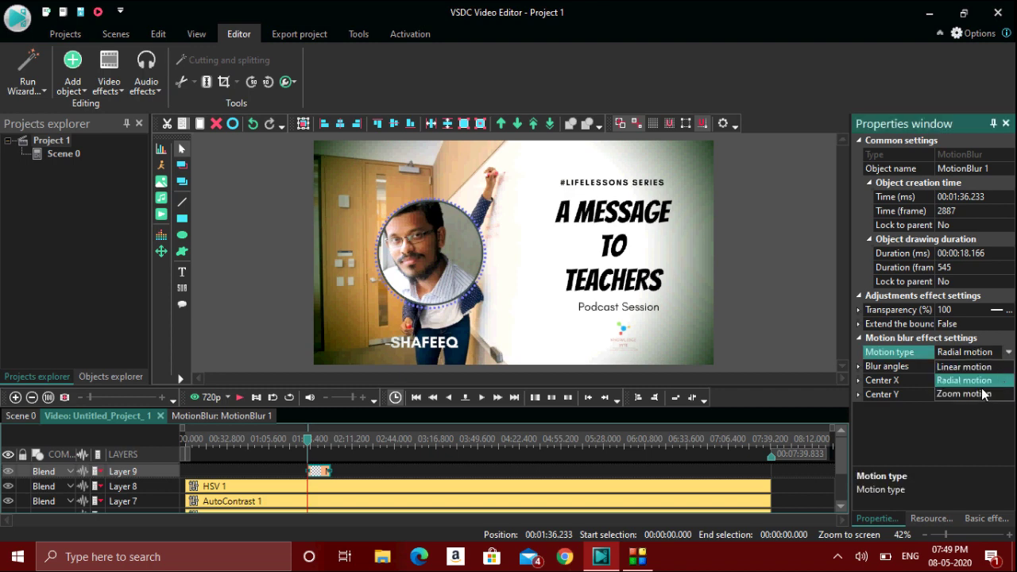
{"action": "left_click", "coordinate": [982, 393]}
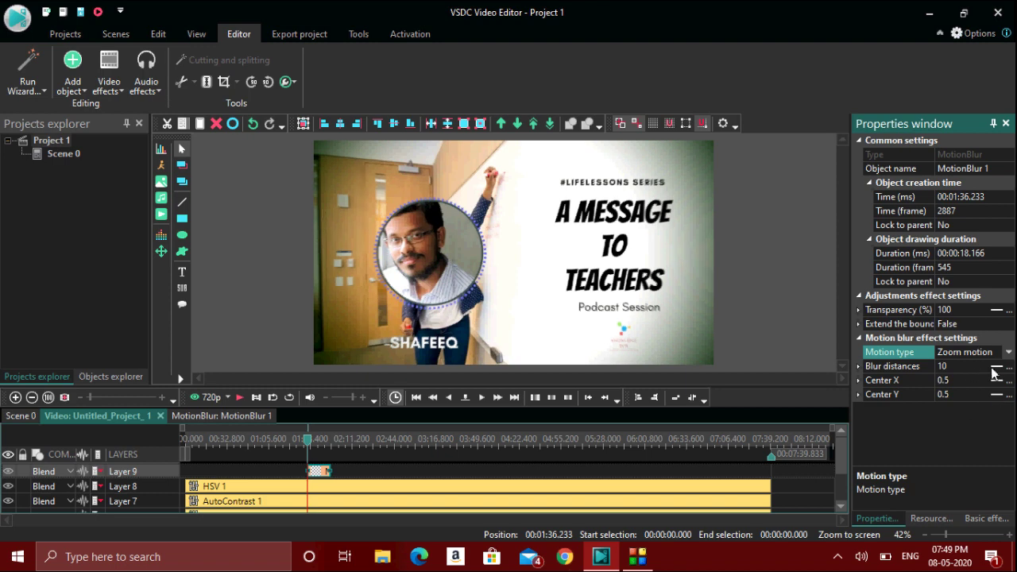
{"action": "left_click", "coordinate": [241, 396]}
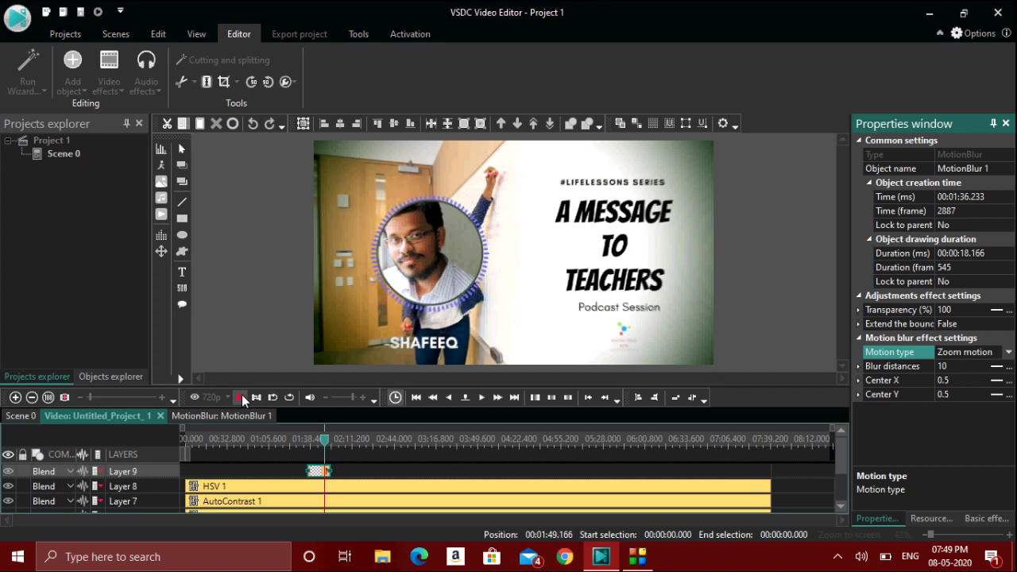
{"action": "left_click", "coordinate": [242, 394]}
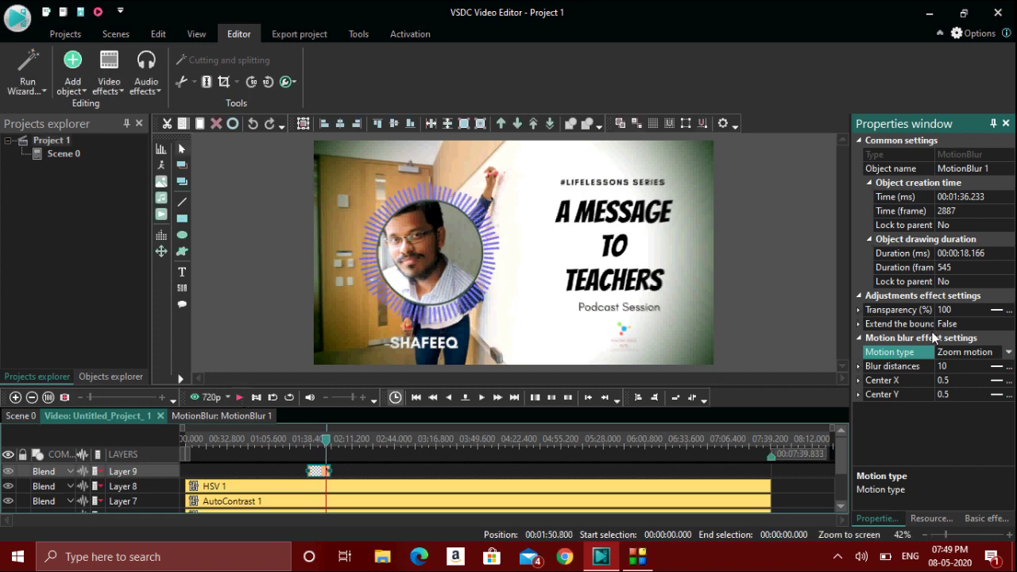
Step: Set the motion blur effect's motion type to Radial motion with a blur angle of 5
{"action": "left_click", "coordinate": [1009, 352]}
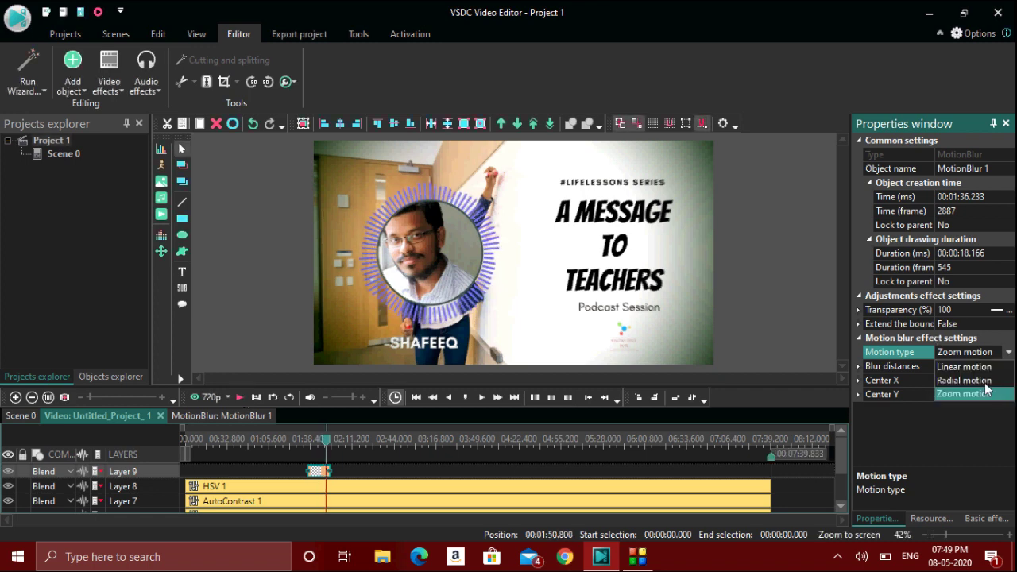
{"action": "left_click", "coordinate": [983, 380]}
{"action": "left_click", "coordinate": [960, 365]}
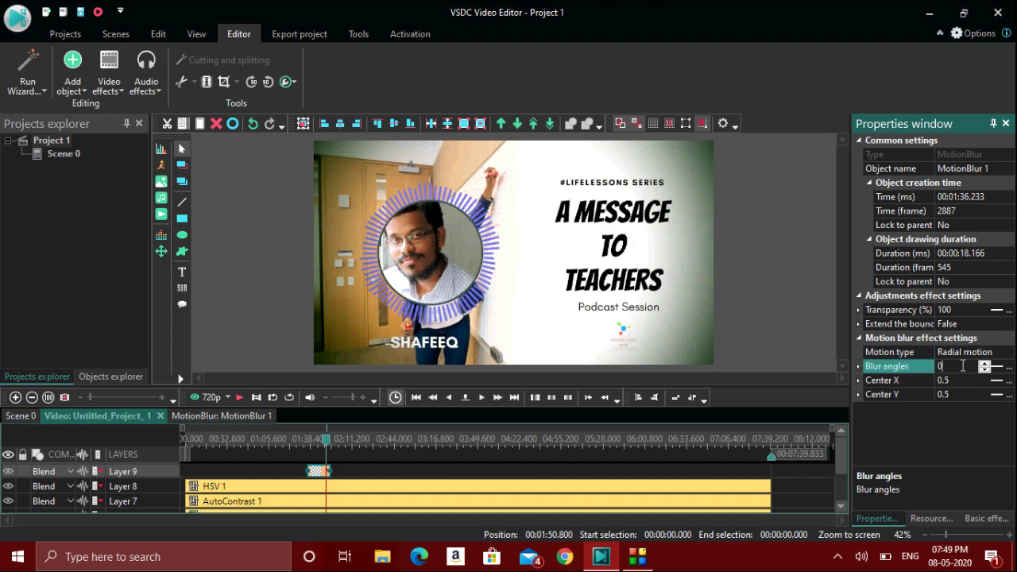
{"action": "type", "text": "5"}
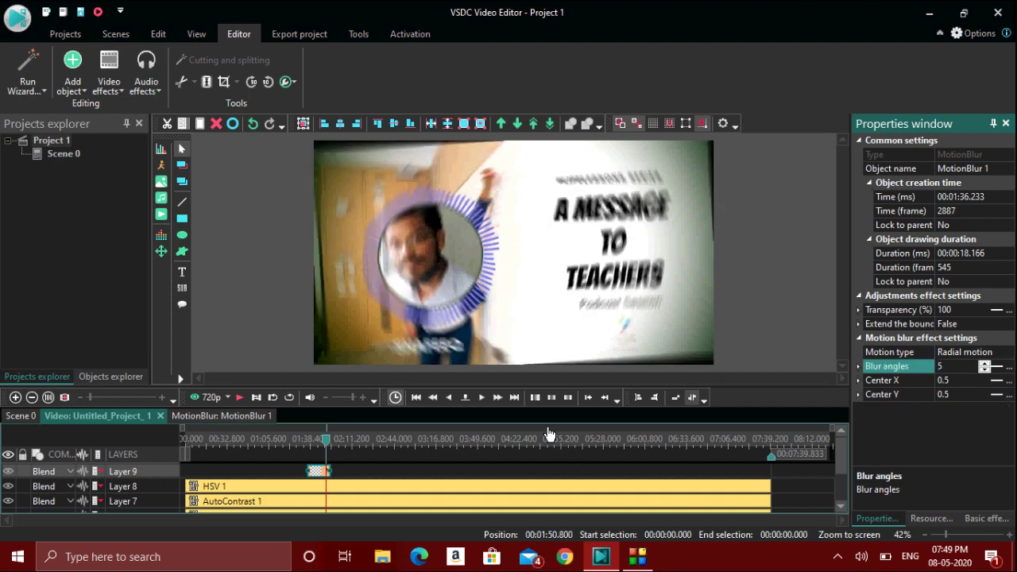
Step: Preview the radial motion blur by playing the video from the start of the effect
{"action": "left_click", "coordinate": [299, 443]}
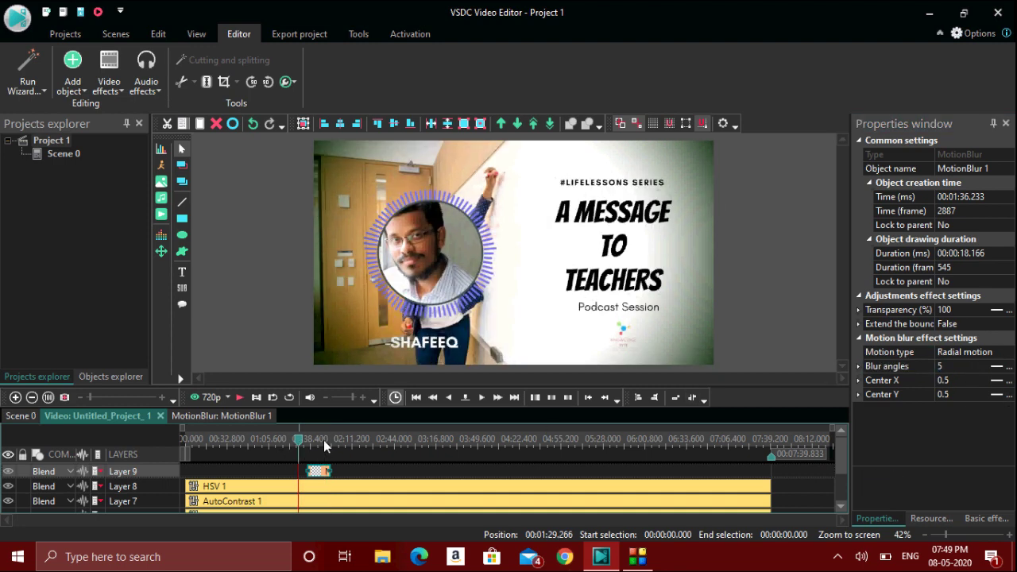
{"action": "left_click", "coordinate": [309, 442]}
{"action": "left_click", "coordinate": [240, 397]}
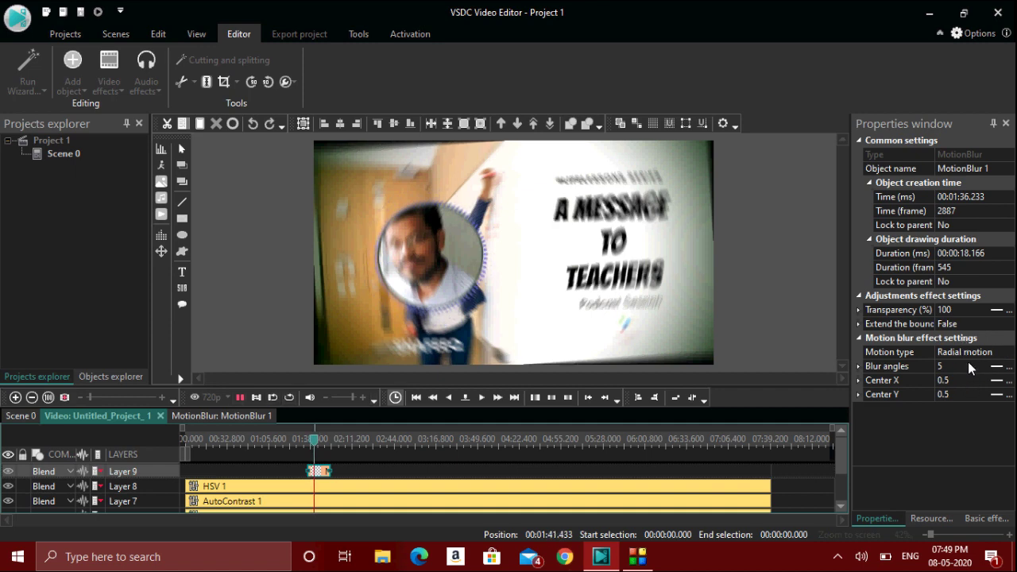
{"action": "left_click", "coordinate": [239, 398]}
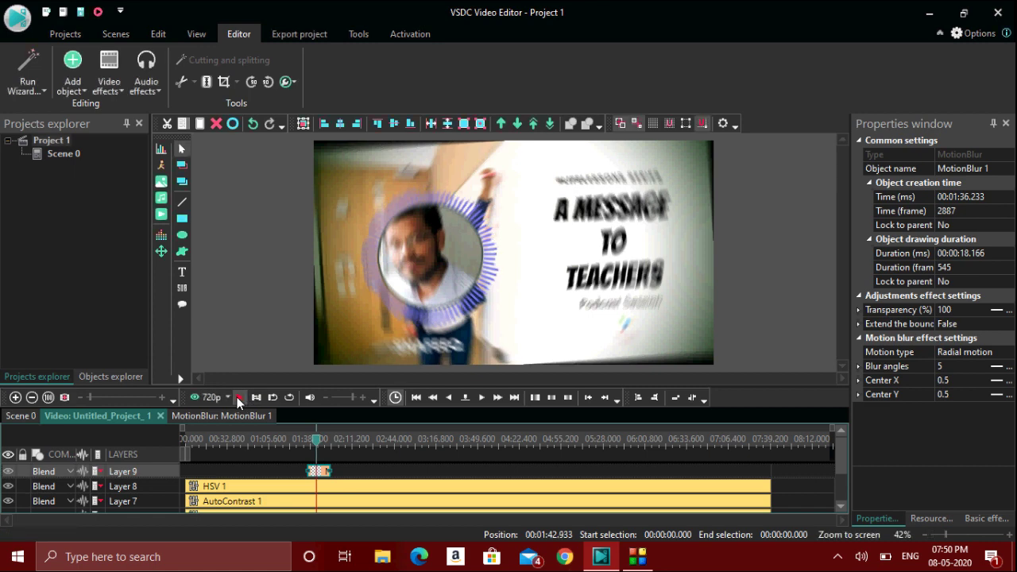
Step: Add a Zoom transform effect to the video from the cursor position at 00:03:27.100
{"action": "left_click", "coordinate": [109, 94]}
{"action": "mouse_move", "coordinate": [154, 159]}
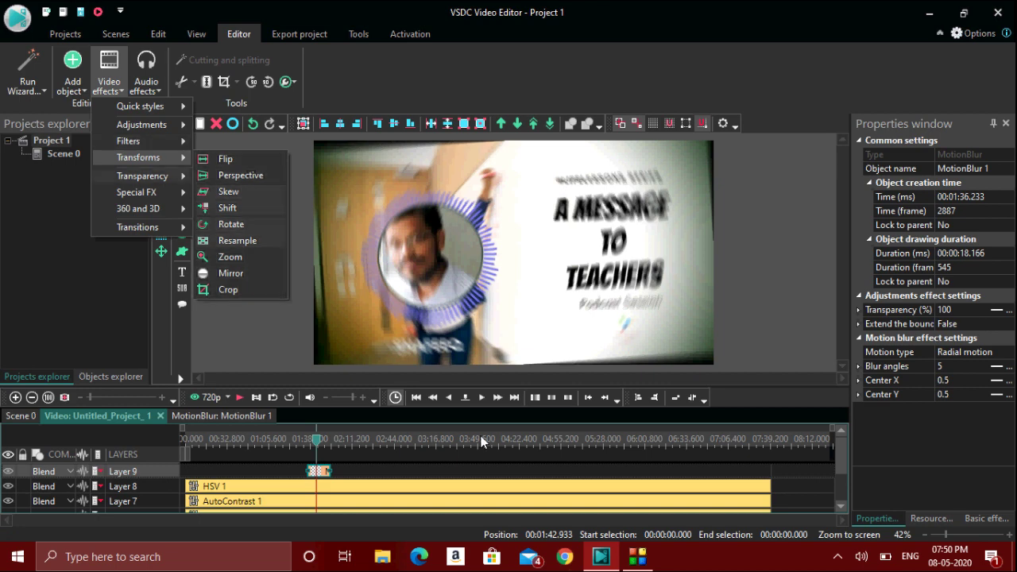
{"action": "left_click", "coordinate": [448, 441]}
{"action": "left_click", "coordinate": [450, 442]}
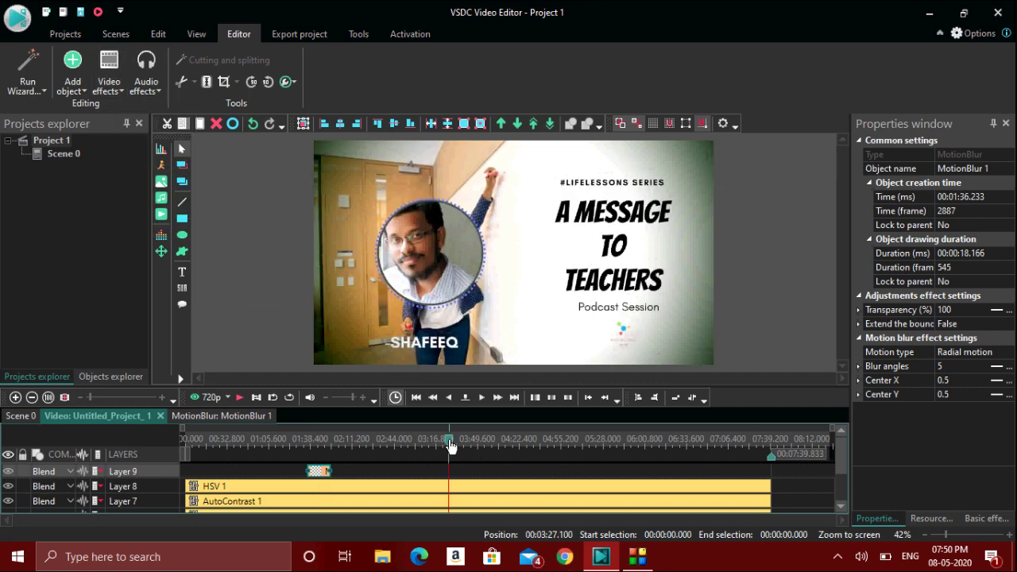
{"action": "left_click", "coordinate": [107, 85]}
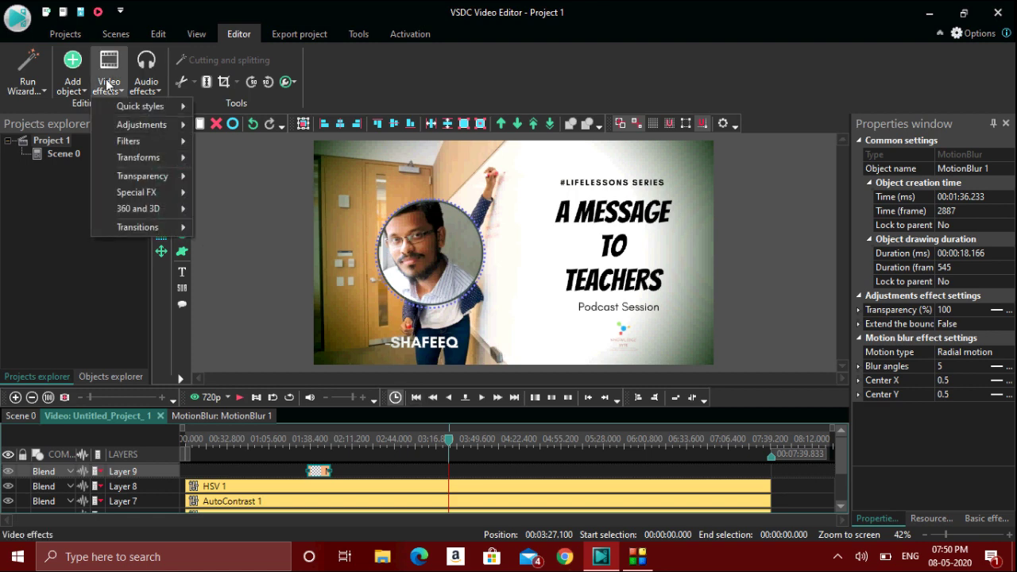
{"action": "mouse_move", "coordinate": [191, 159]}
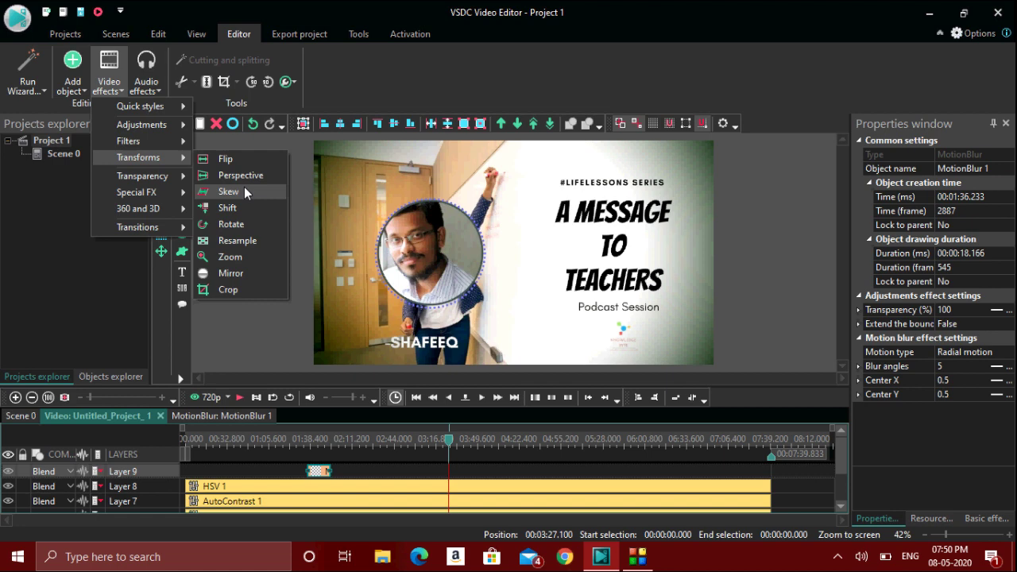
{"action": "left_click", "coordinate": [259, 258]}
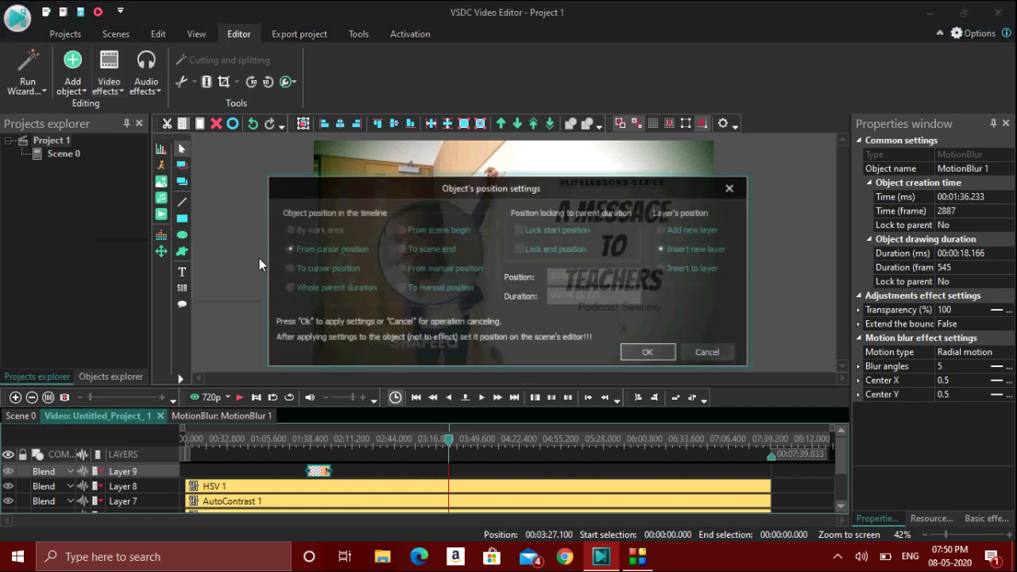
{"action": "key", "text": "Return"}
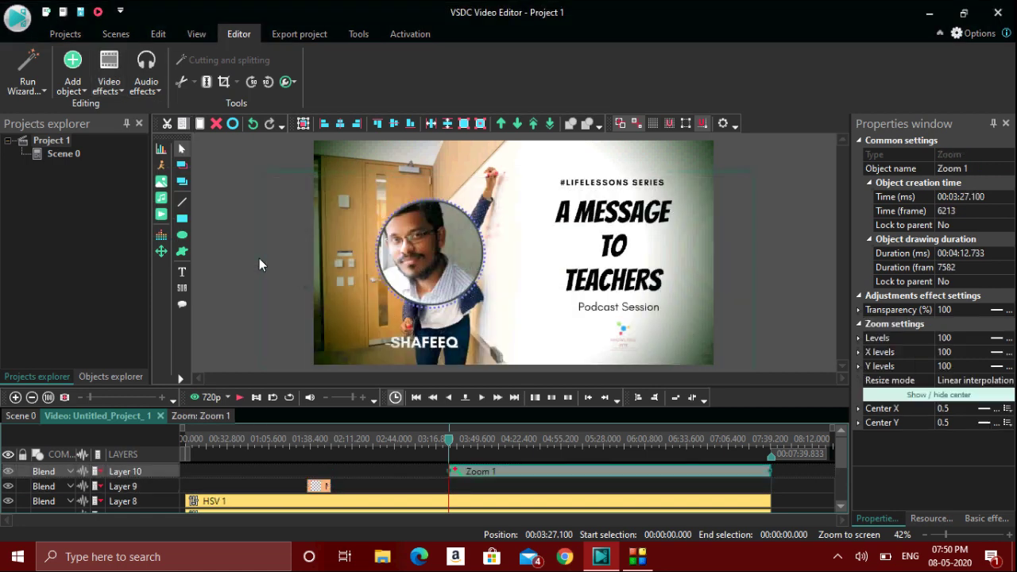
Step: Shorten the Zoom effect to about 15 seconds by moving its end and the HSV effect's end earlier on the timeline
{"action": "left_click", "coordinate": [771, 473]}
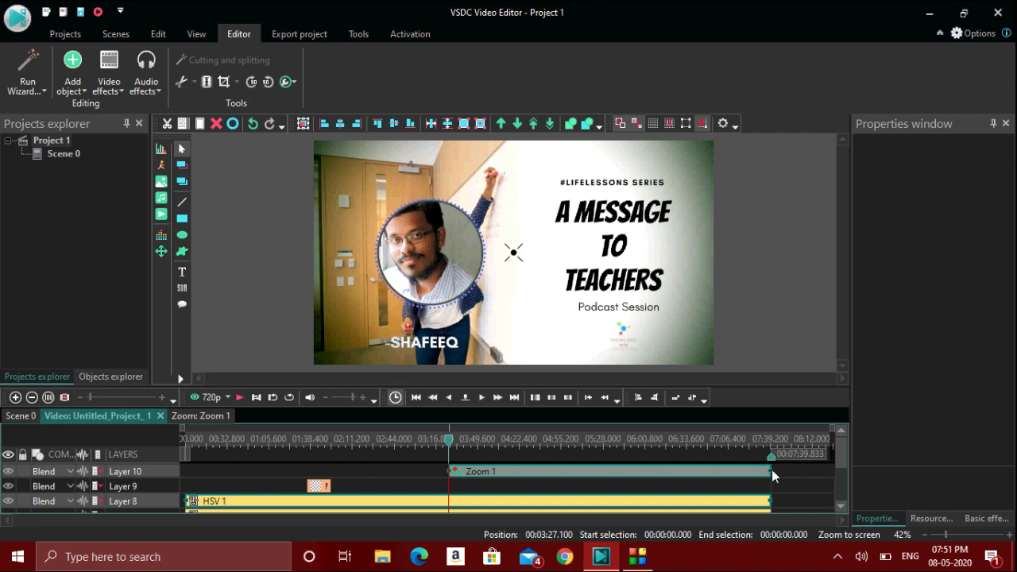
{"action": "left_click_drag", "start_coordinate": [771, 471], "coordinate": [467, 470]}
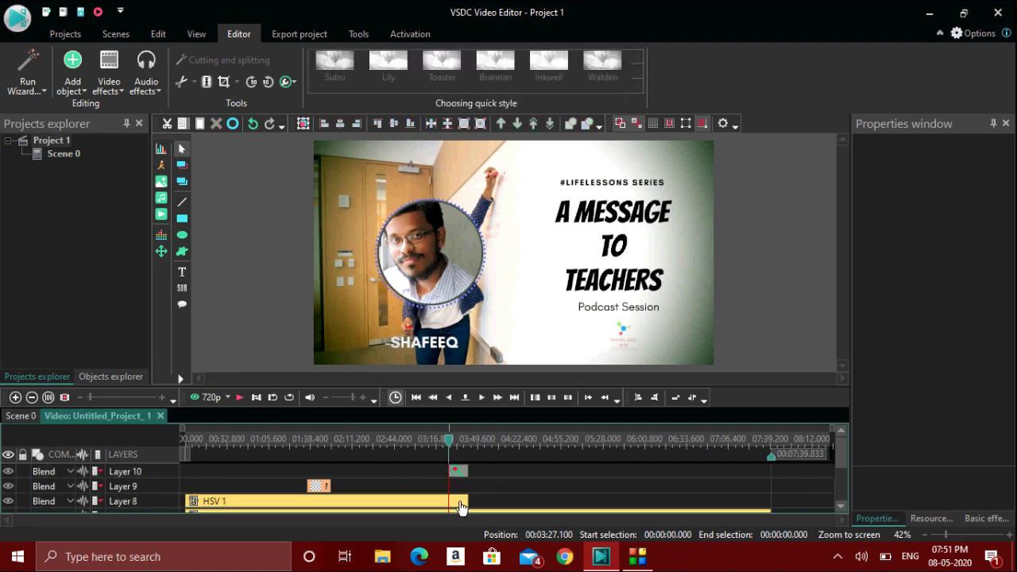
{"action": "left_click", "coordinate": [465, 502]}
{"action": "left_click", "coordinate": [461, 475]}
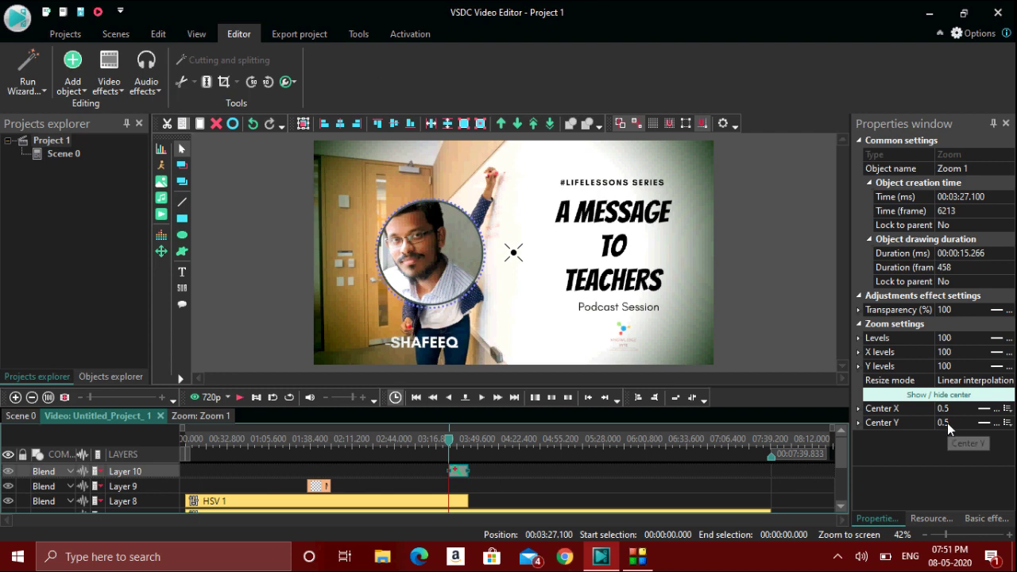
Step: Preview the Zoom effect at its default settings and set its Levels to 150
{"action": "left_click", "coordinate": [235, 398]}
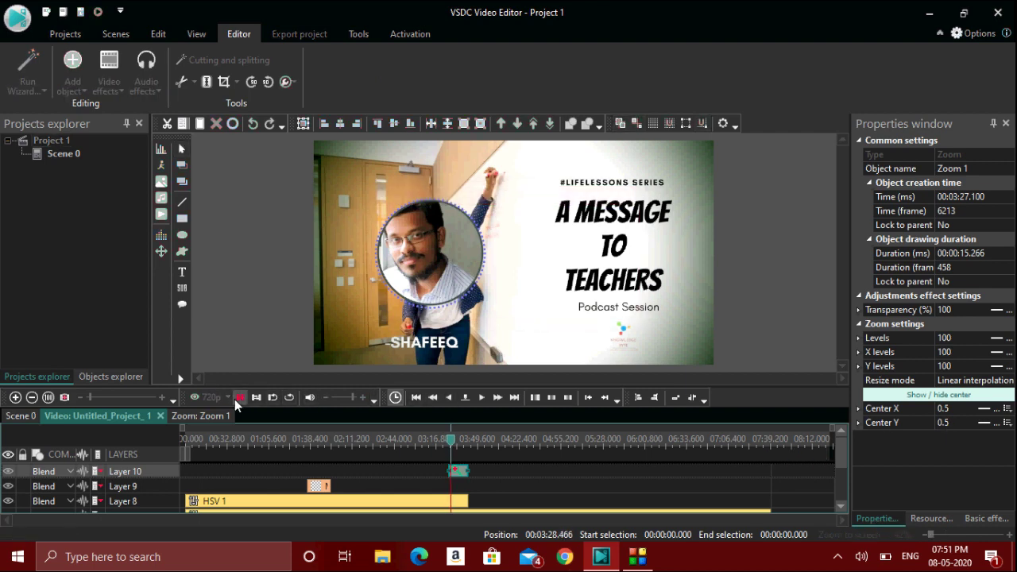
{"action": "left_click", "coordinate": [234, 399]}
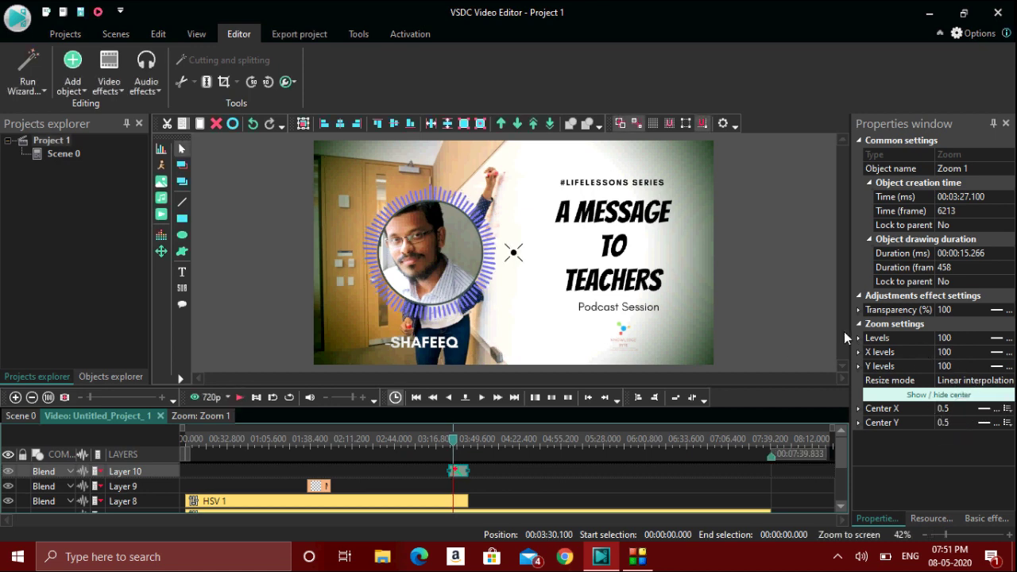
{"action": "left_click", "coordinate": [997, 339]}
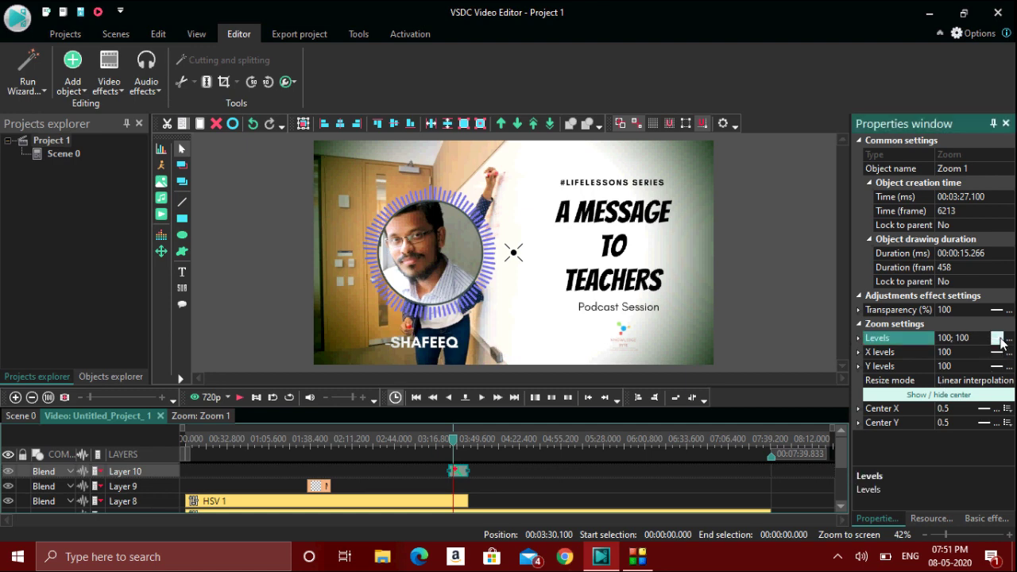
{"action": "left_click", "coordinate": [978, 334]}
{"action": "type", "text": "150"}
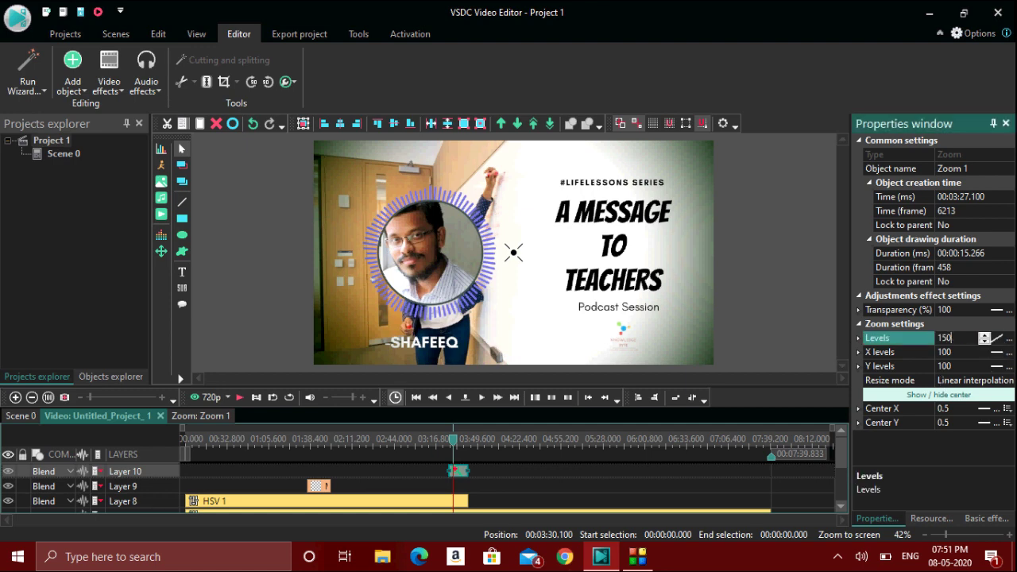
{"action": "key", "text": "Return"}
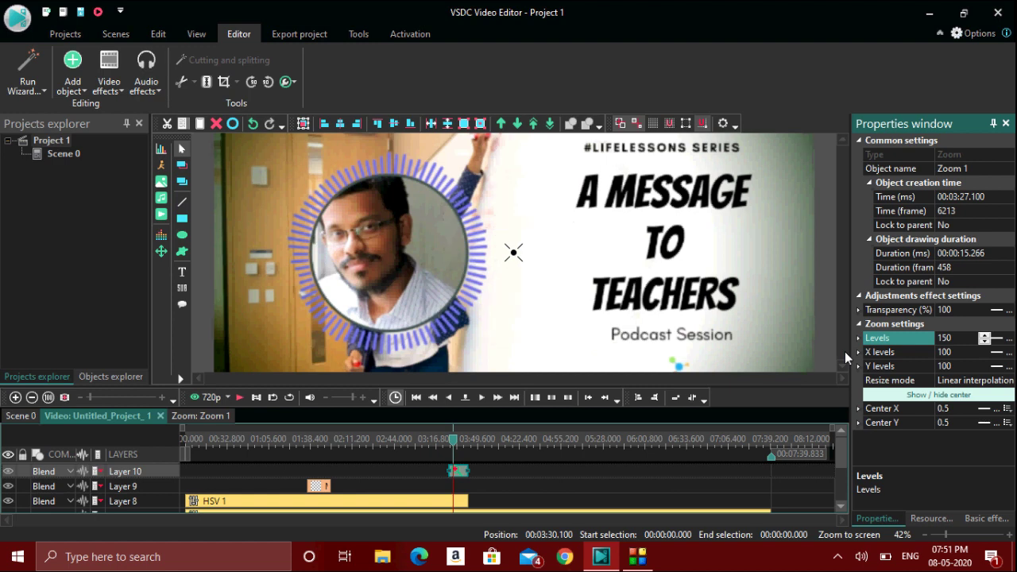
Step: Play back the zoomed section to examine the enlargement and open the Zoom effect's X levels for editing
{"action": "left_click", "coordinate": [439, 439]}
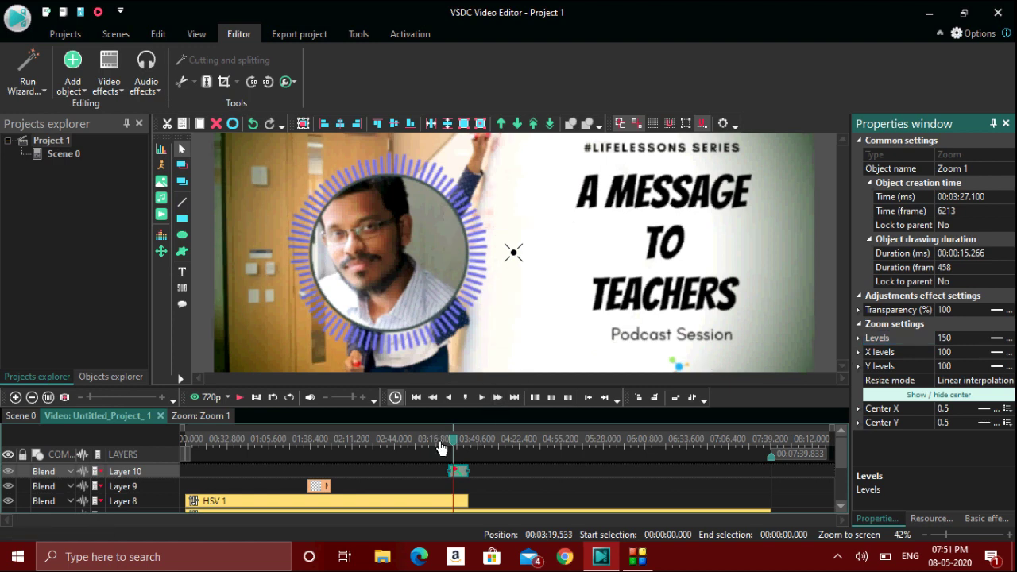
{"action": "left_click", "coordinate": [236, 397]}
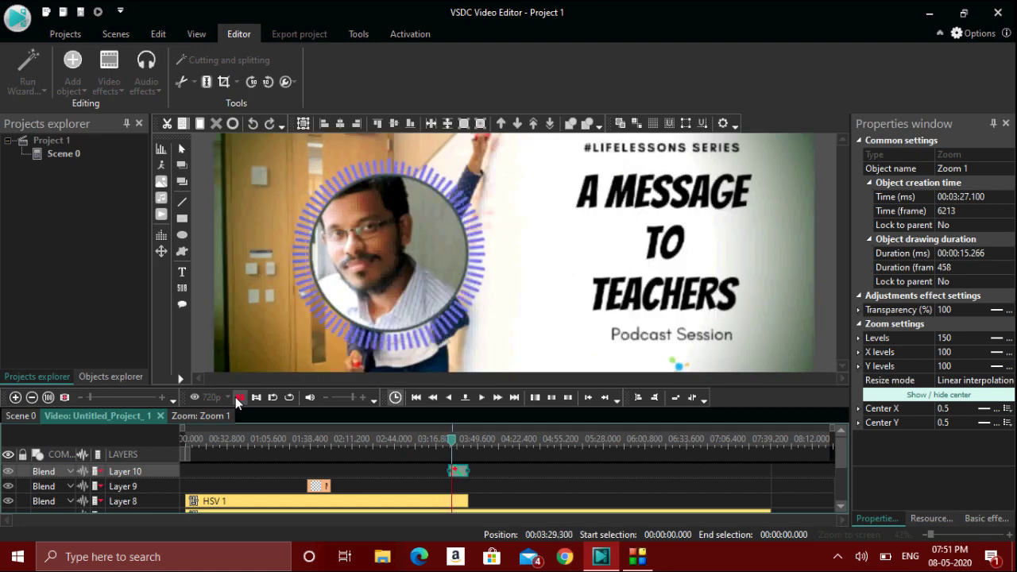
{"action": "left_click", "coordinate": [237, 396]}
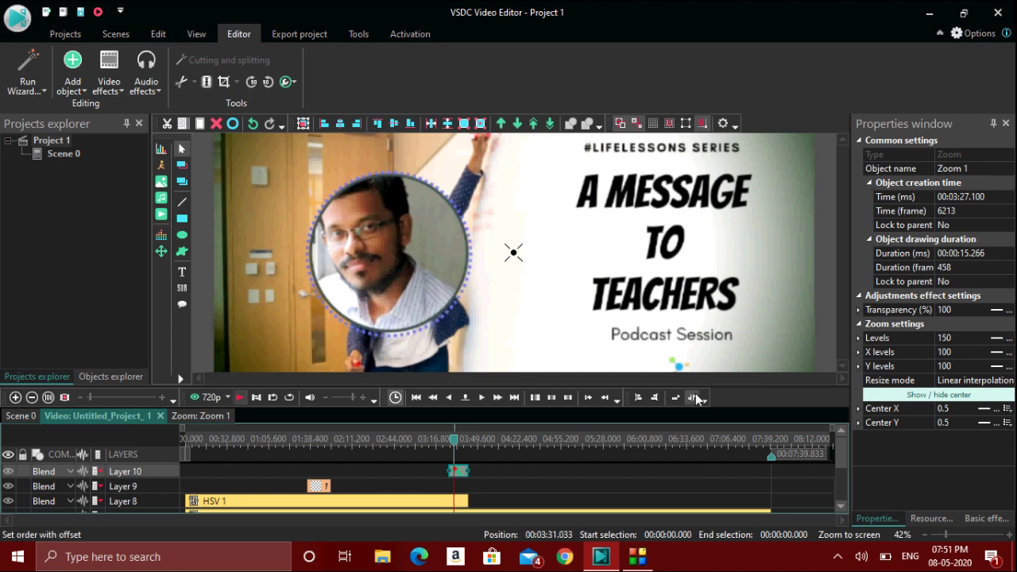
{"action": "left_click", "coordinate": [962, 351]}
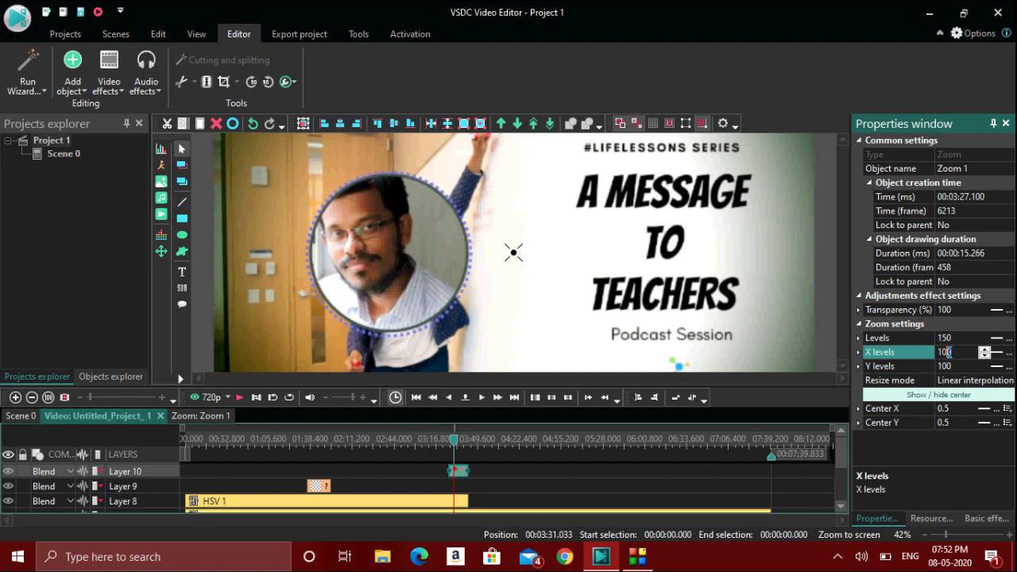
Step: Add a Fire special effect from the cursor position at 00:04:16.133 and preview it in playback
{"action": "left_click", "coordinate": [579, 469]}
{"action": "left_click", "coordinate": [513, 439]}
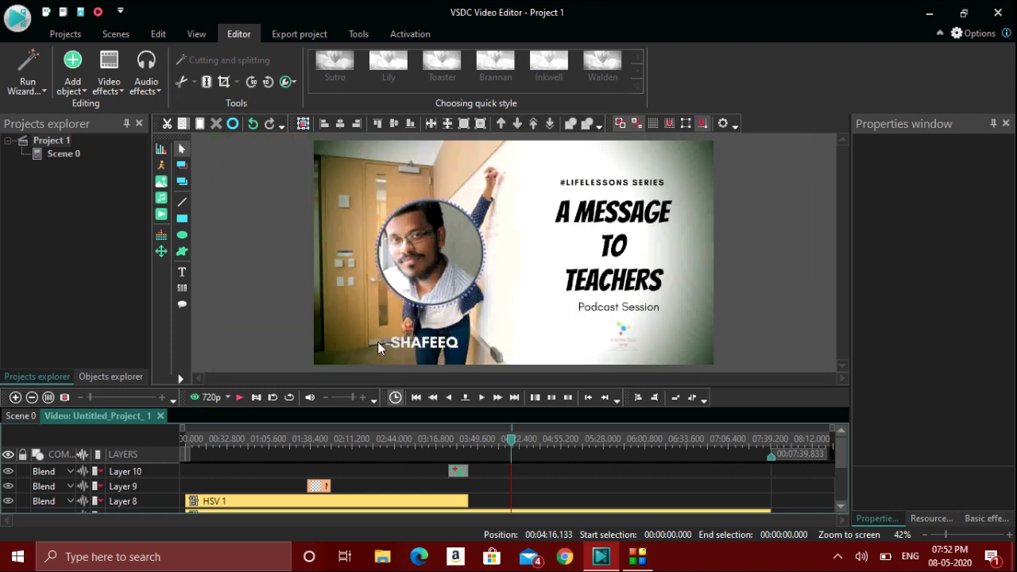
{"action": "left_click", "coordinate": [106, 84]}
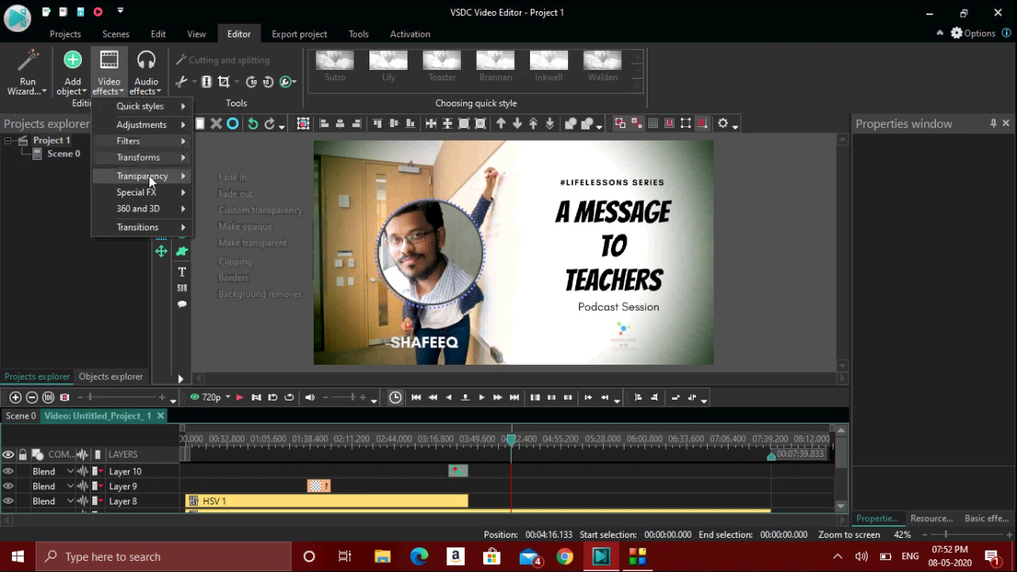
{"action": "mouse_move", "coordinate": [162, 209]}
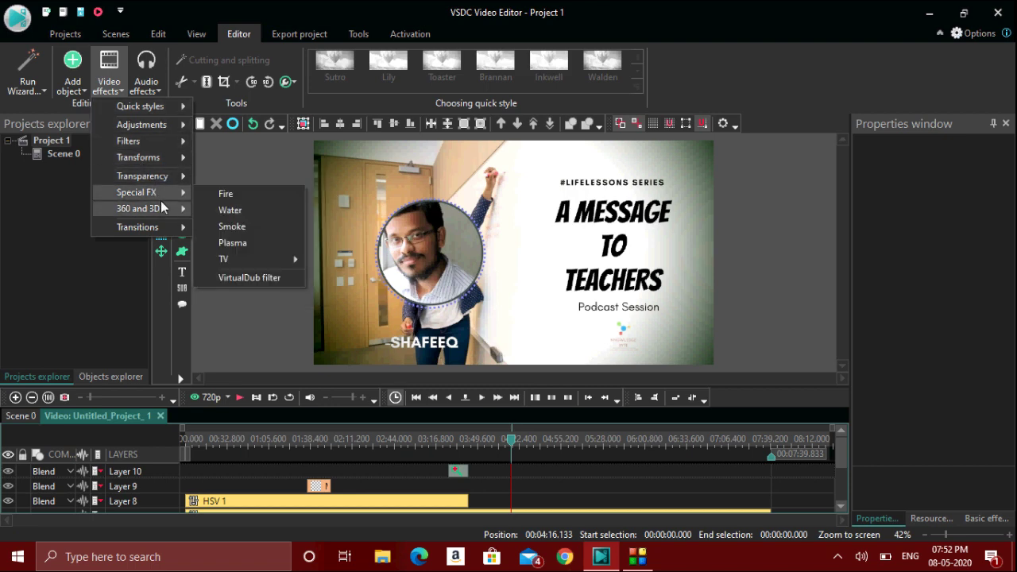
{"action": "left_click", "coordinate": [224, 196]}
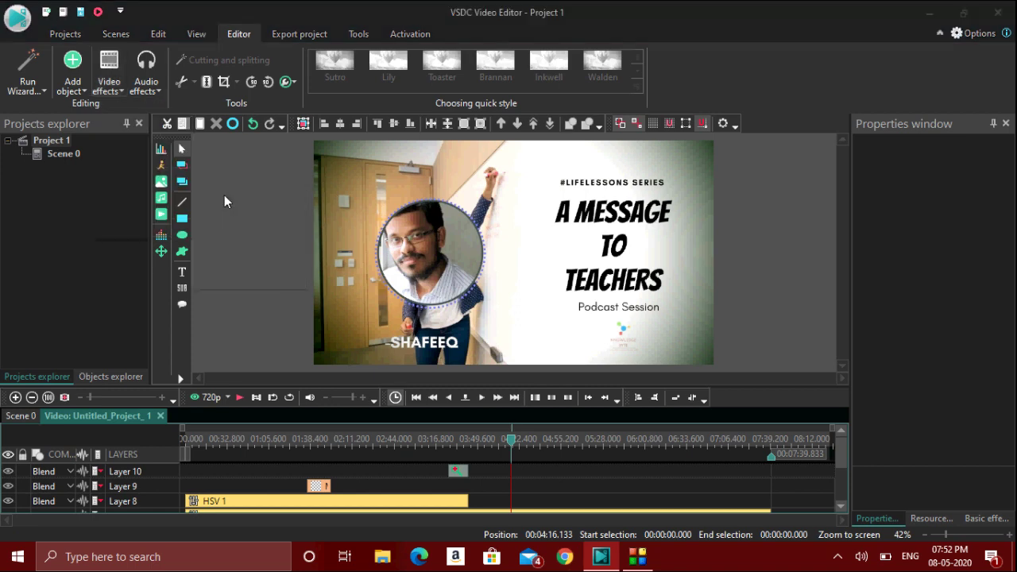
{"action": "key", "text": "Return"}
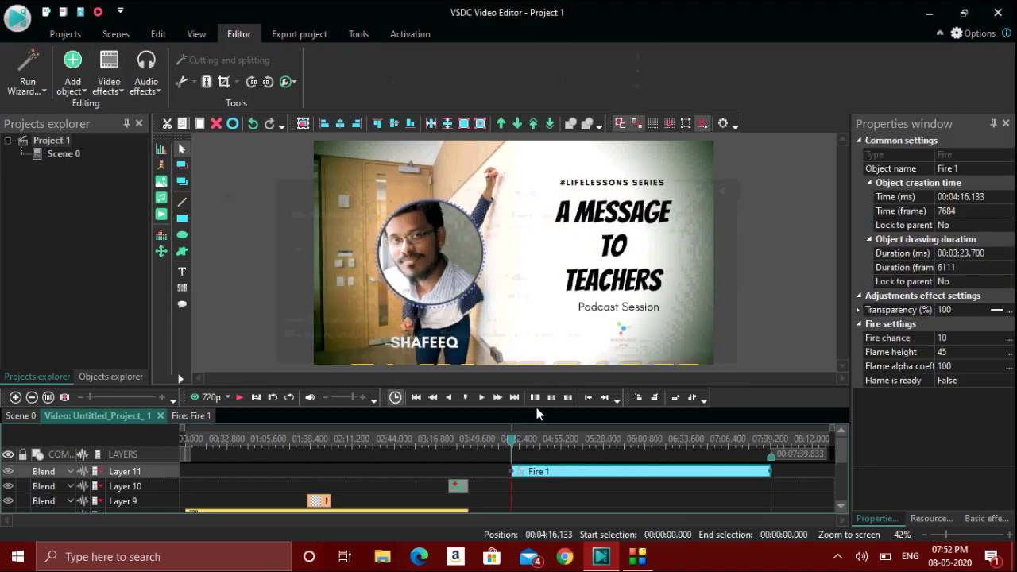
{"action": "left_click", "coordinate": [241, 400]}
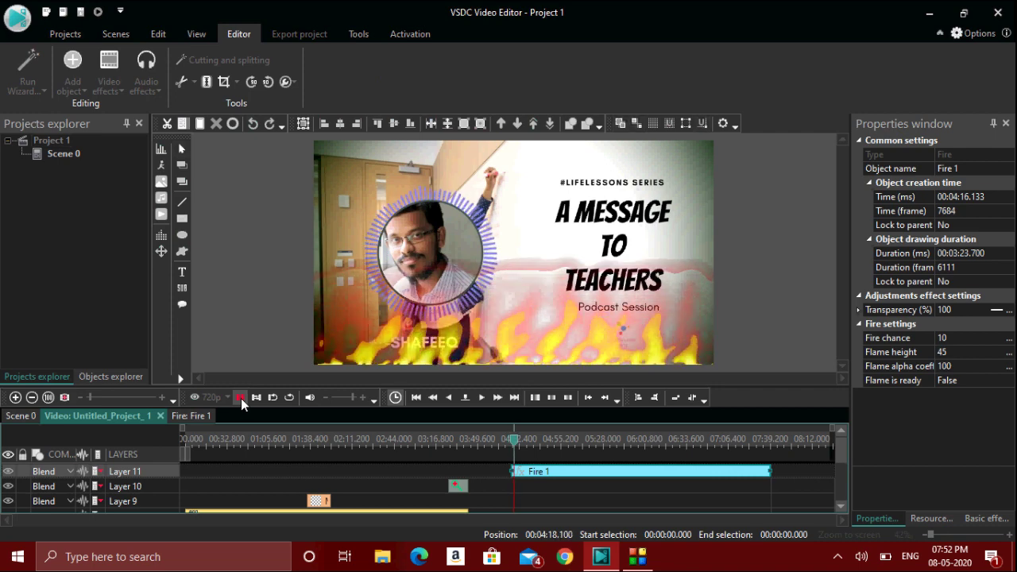
Step: Stop the Fire preview, add a one-second Fade In transparency effect at the start of the video and preview it
{"action": "left_click", "coordinate": [241, 401]}
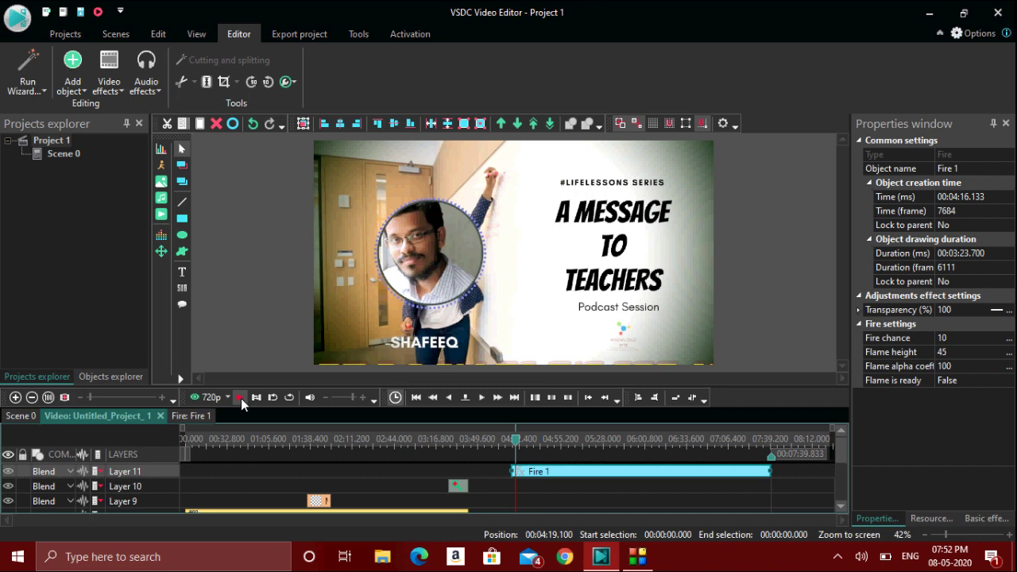
{"action": "left_click", "coordinate": [102, 87]}
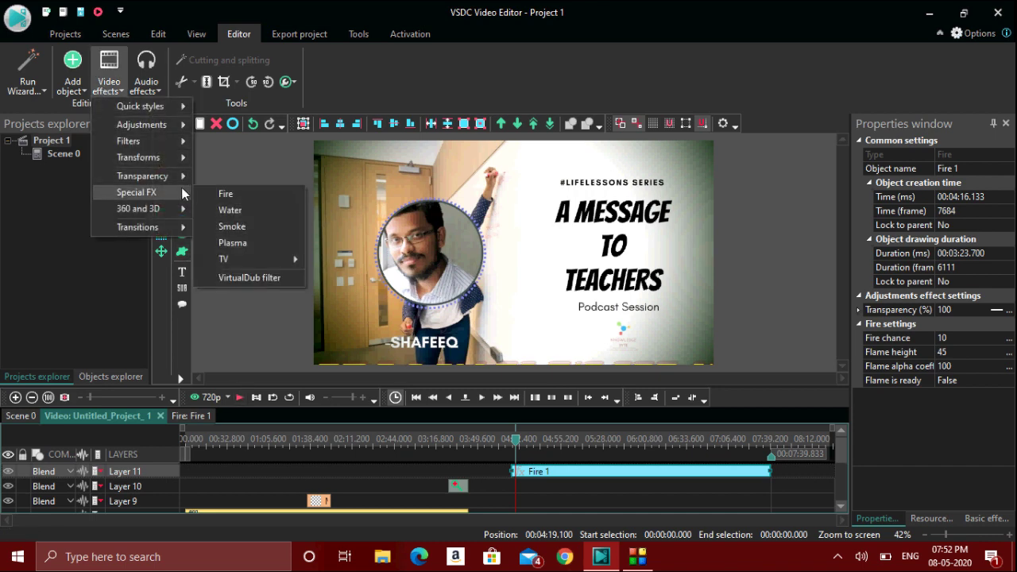
{"action": "mouse_move", "coordinate": [182, 177]}
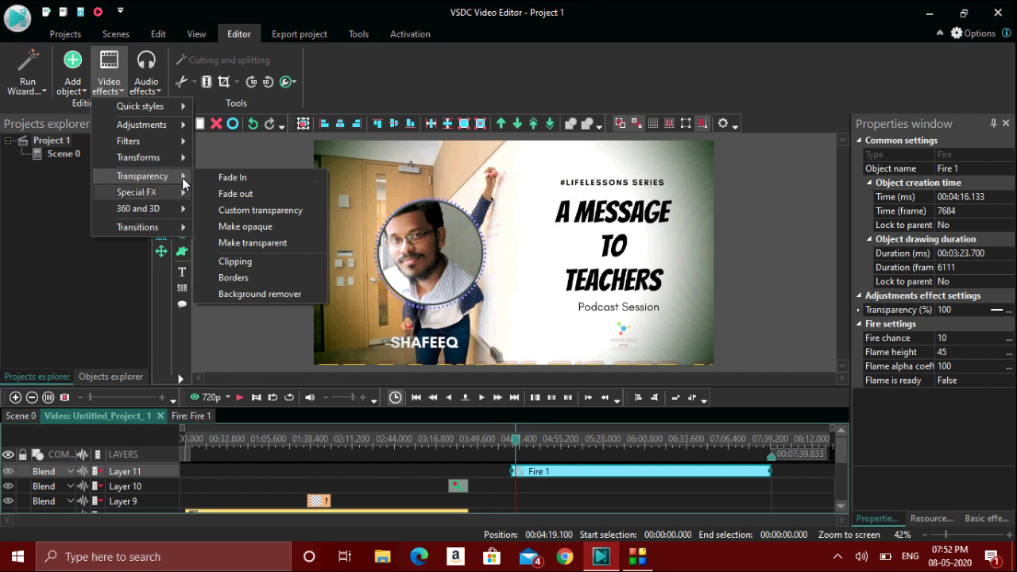
{"action": "left_click", "coordinate": [225, 182]}
{"action": "key", "text": "Return"}
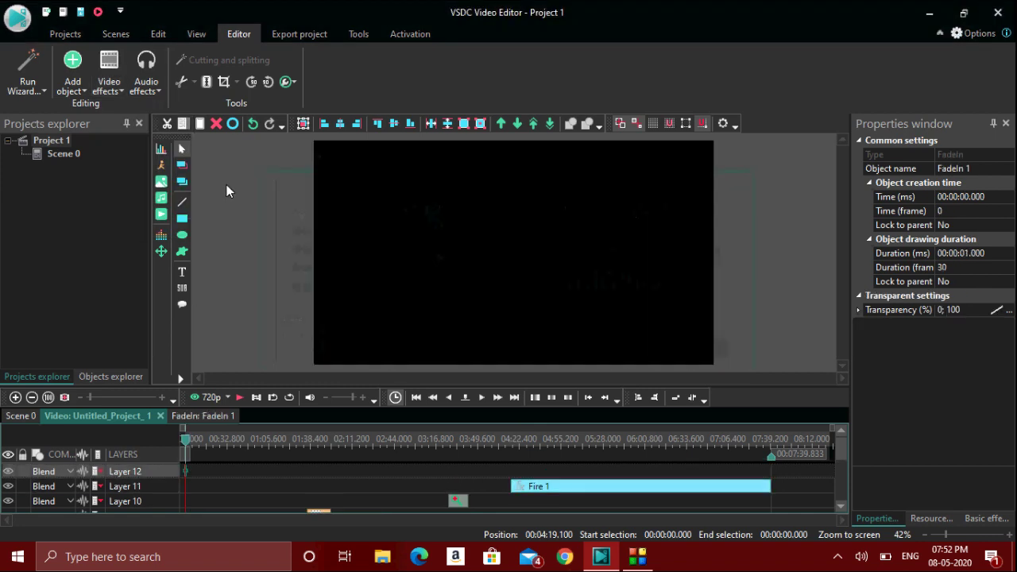
{"action": "left_click", "coordinate": [234, 395]}
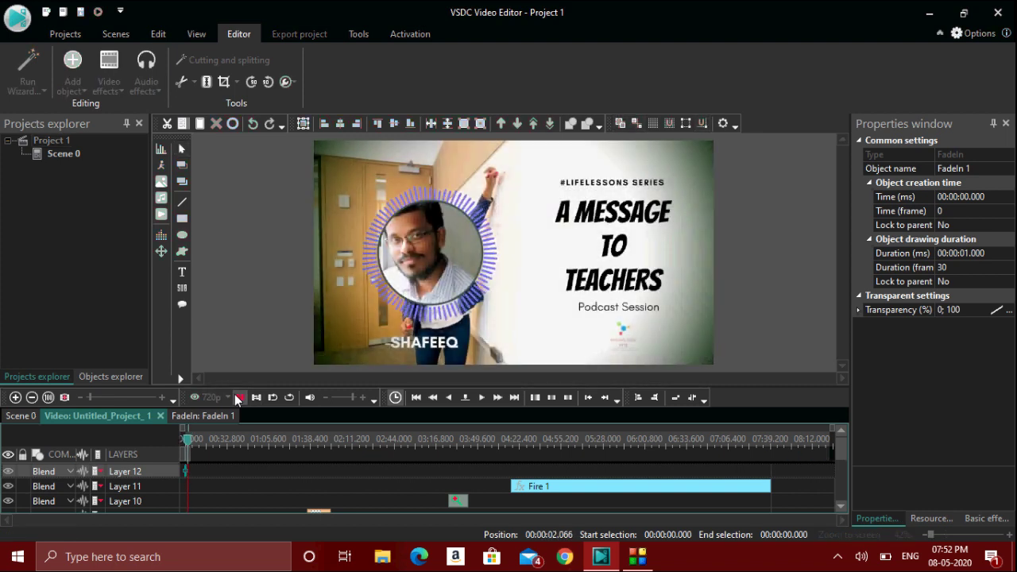
{"action": "left_click", "coordinate": [234, 395]}
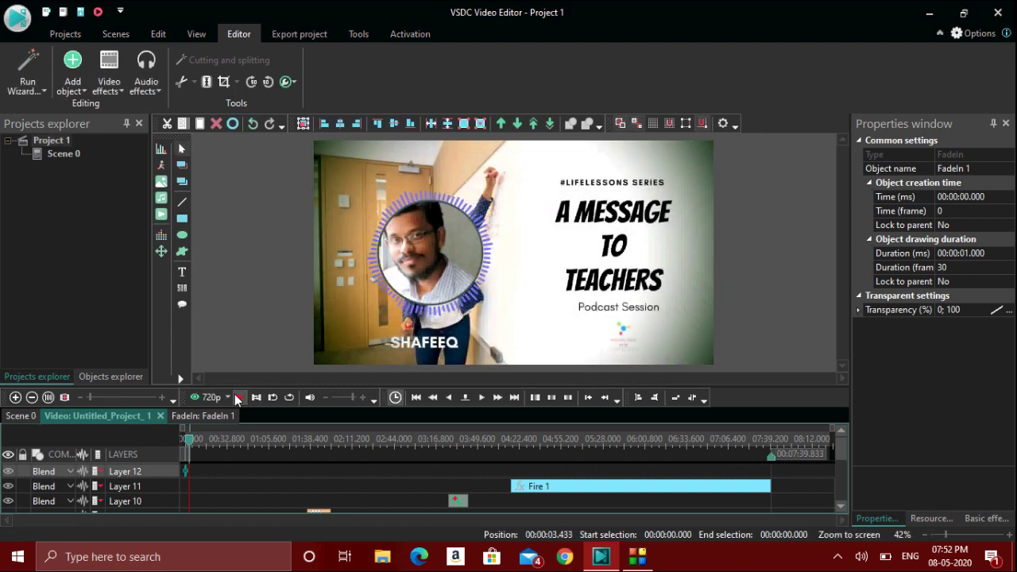
Step: Add a one-second Fade out transparency effect positioned to the scene end on a new layer and preview it
{"action": "left_click", "coordinate": [112, 94]}
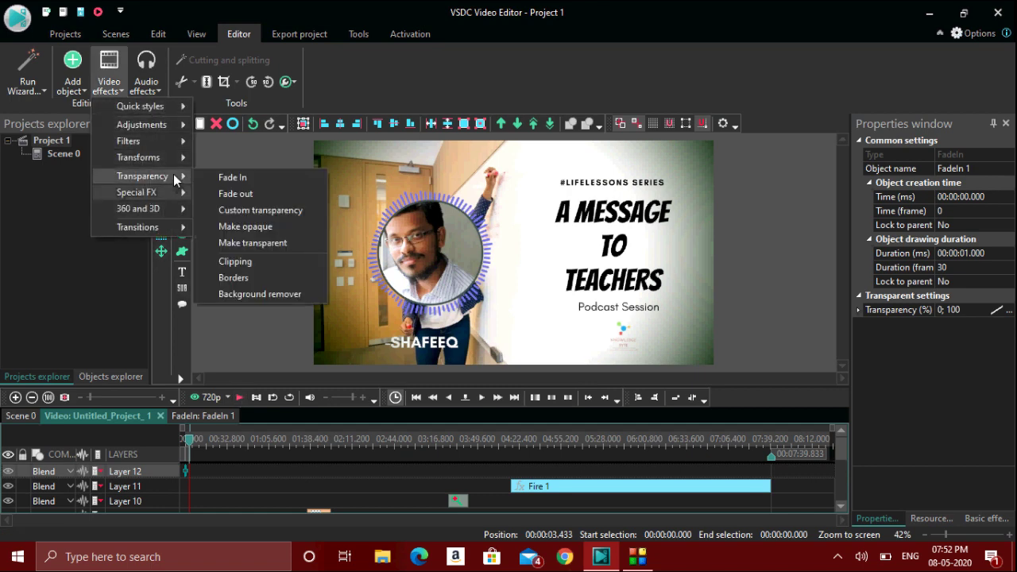
{"action": "left_click", "coordinate": [213, 194]}
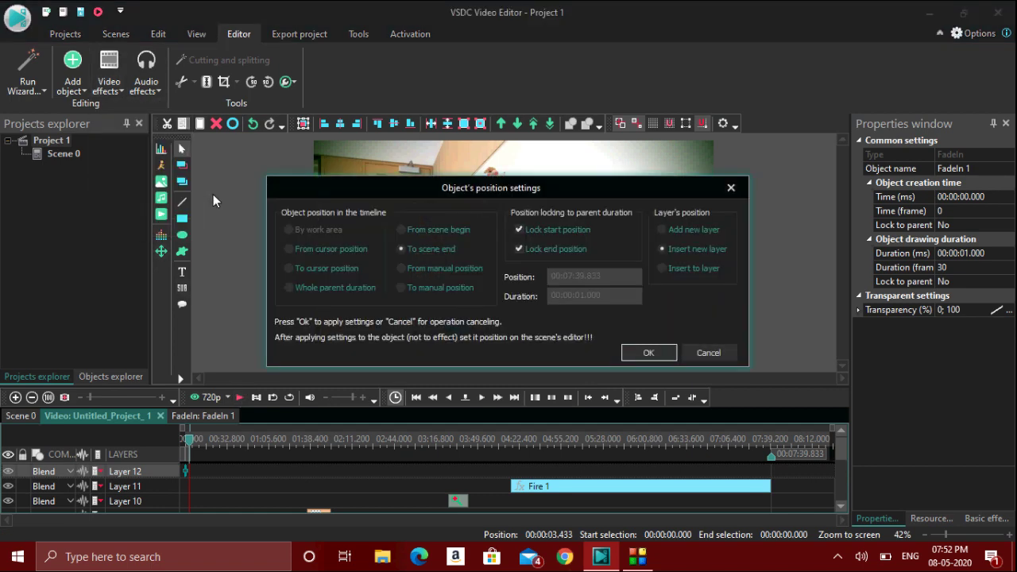
{"action": "key", "text": "Return"}
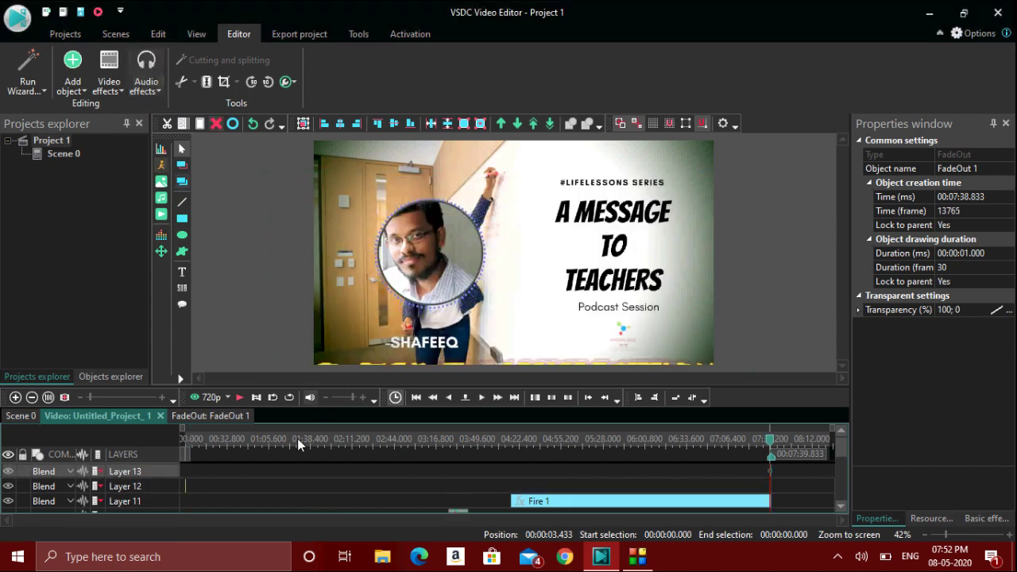
{"action": "left_click", "coordinate": [240, 399]}
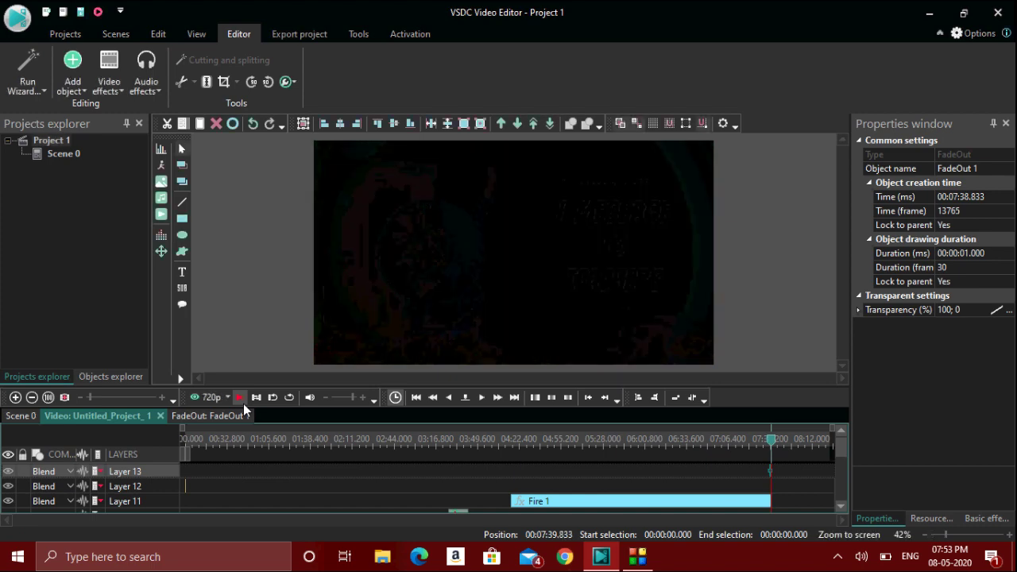
{"action": "left_click", "coordinate": [108, 79]}
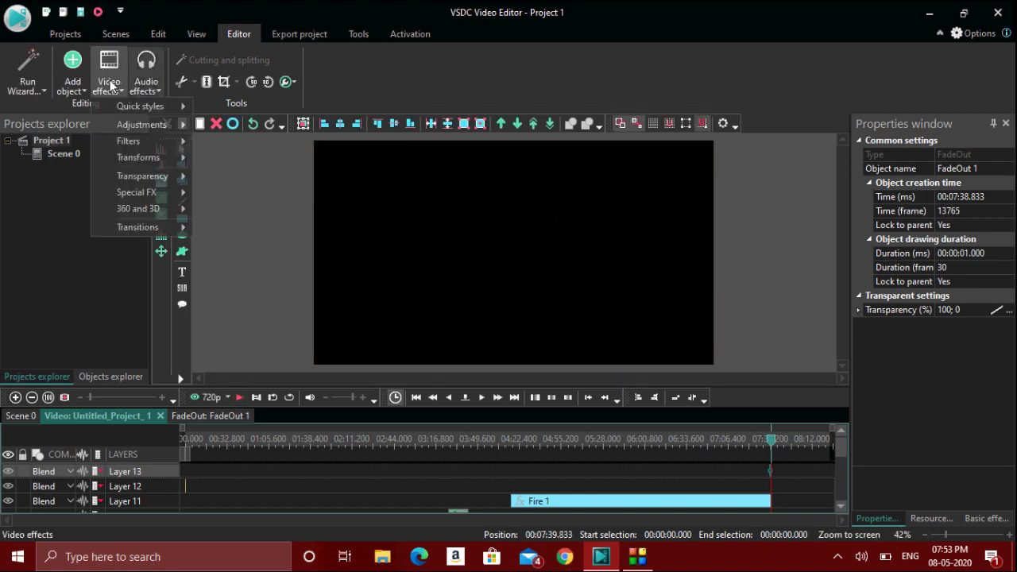
{"action": "mouse_move", "coordinate": [161, 176]}
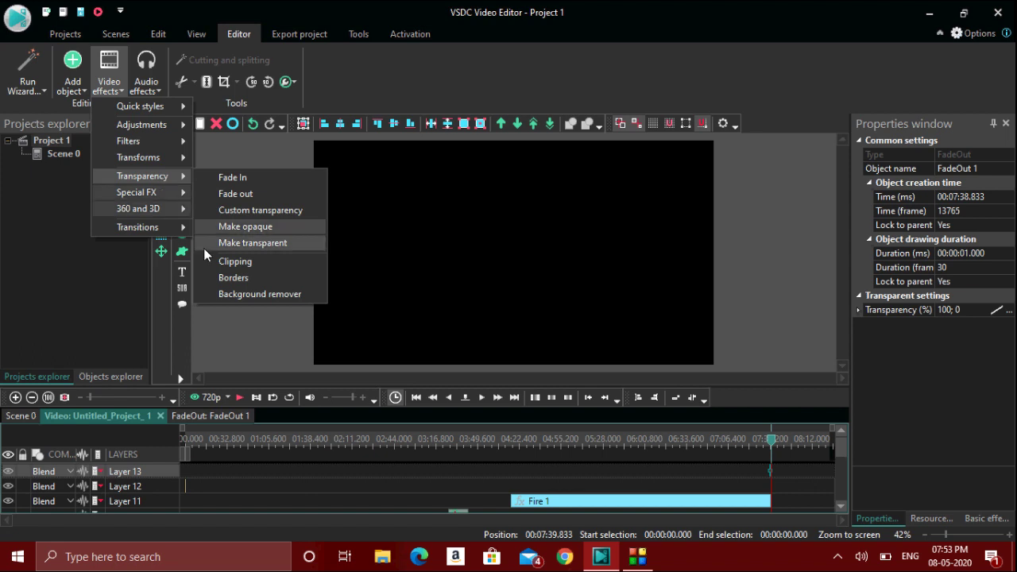
{"action": "left_click", "coordinate": [255, 294]}
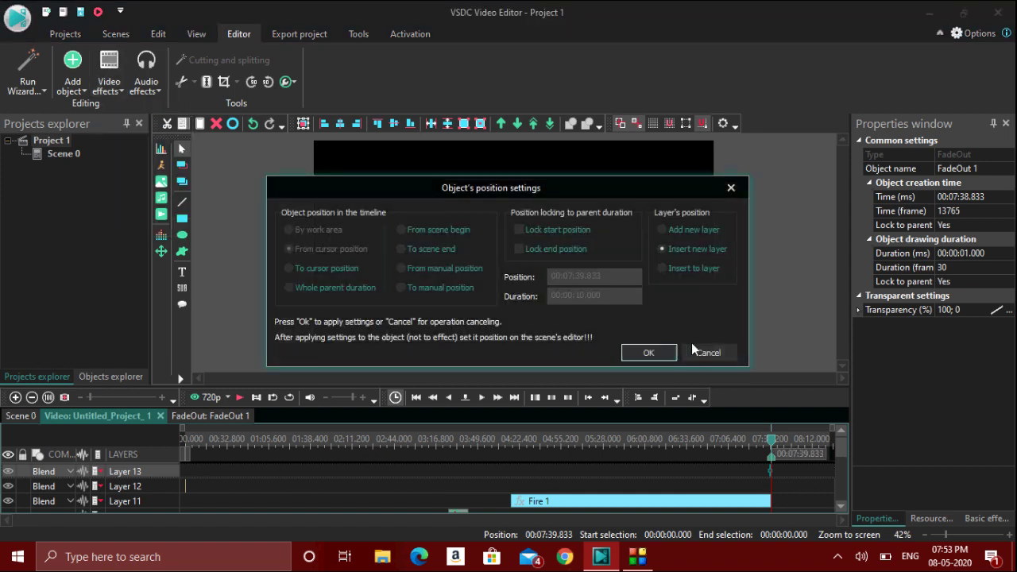
{"action": "left_click", "coordinate": [693, 352]}
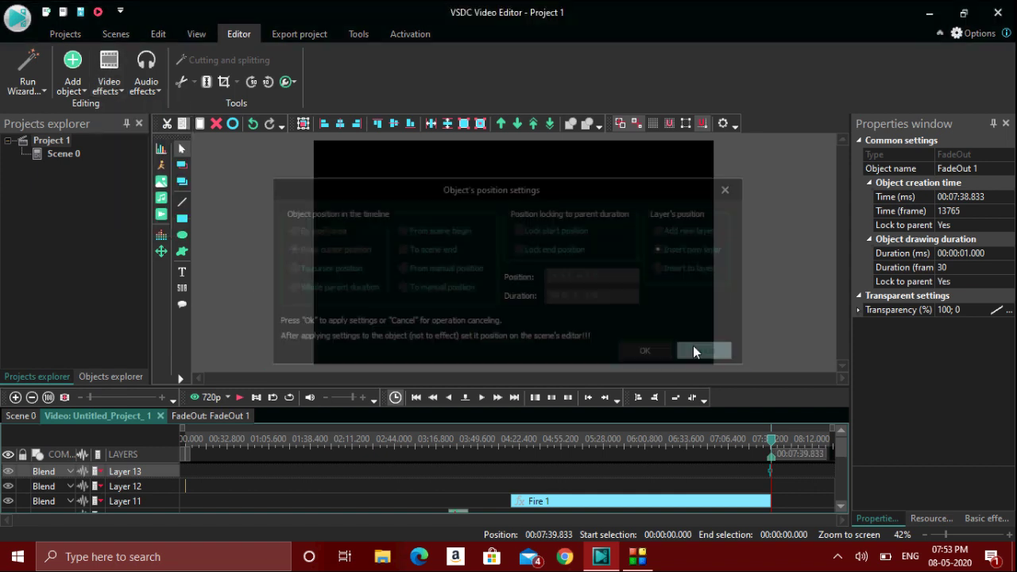
Step: Add a one-second Push transition positioned to the scene end on a new layer and preview it in playback
{"action": "left_click", "coordinate": [107, 88]}
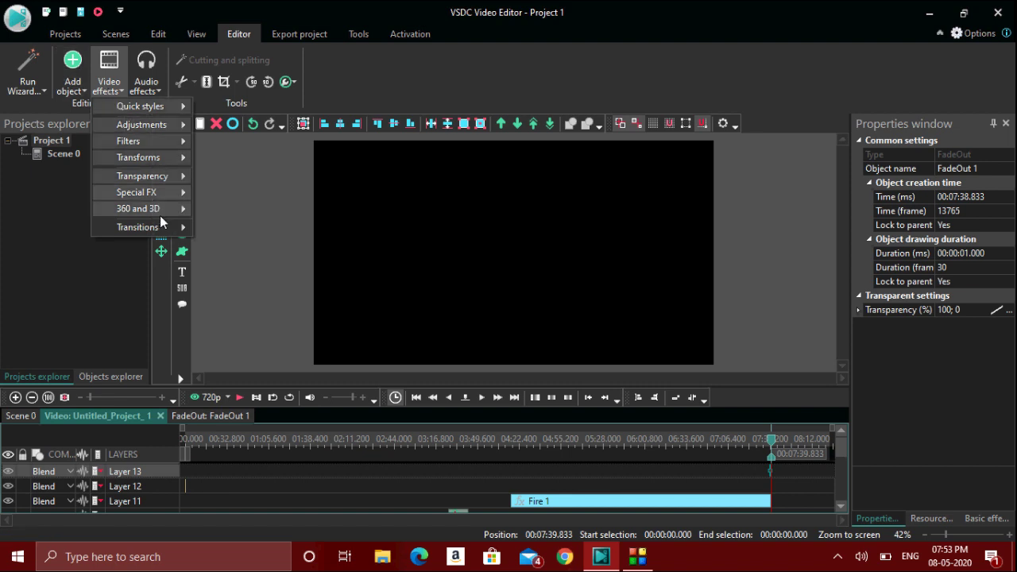
{"action": "mouse_move", "coordinate": [167, 237]}
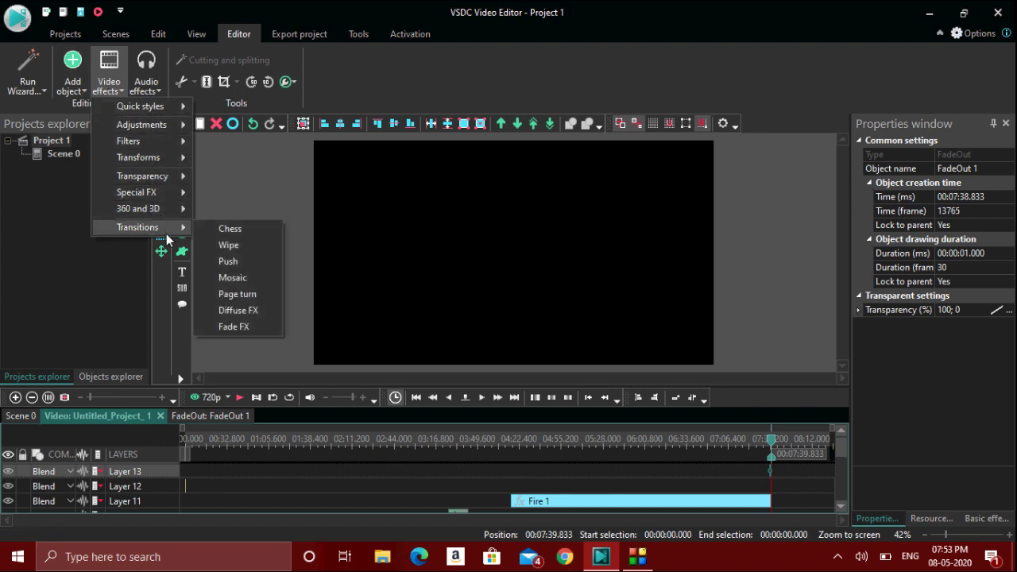
{"action": "left_click", "coordinate": [410, 438]}
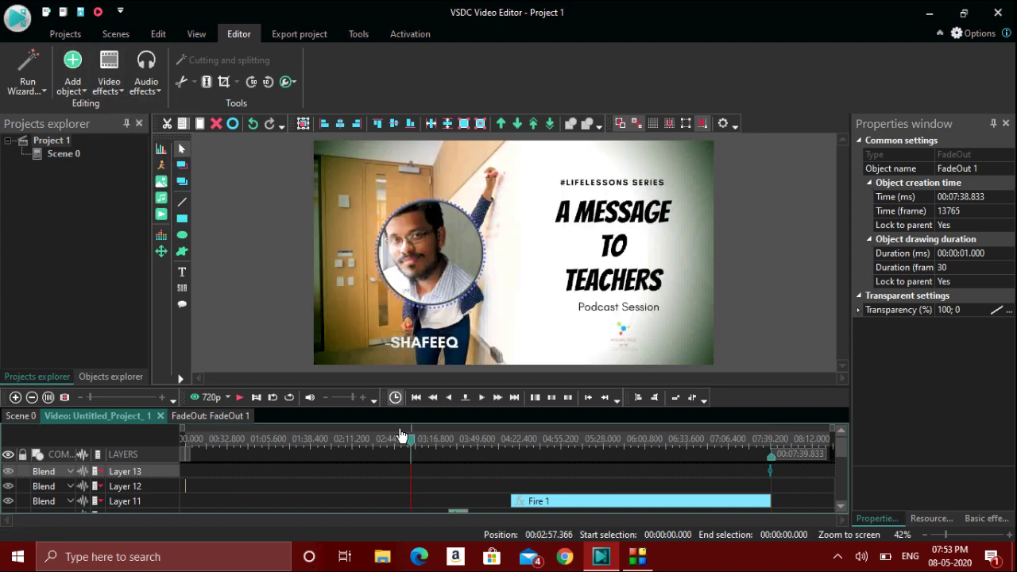
{"action": "left_click", "coordinate": [107, 88]}
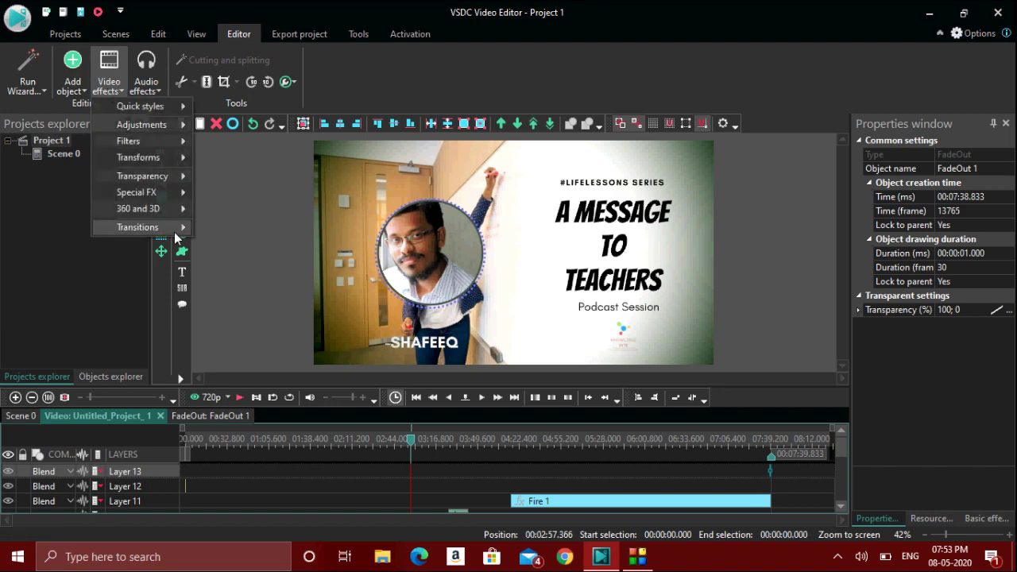
{"action": "mouse_move", "coordinate": [176, 237]}
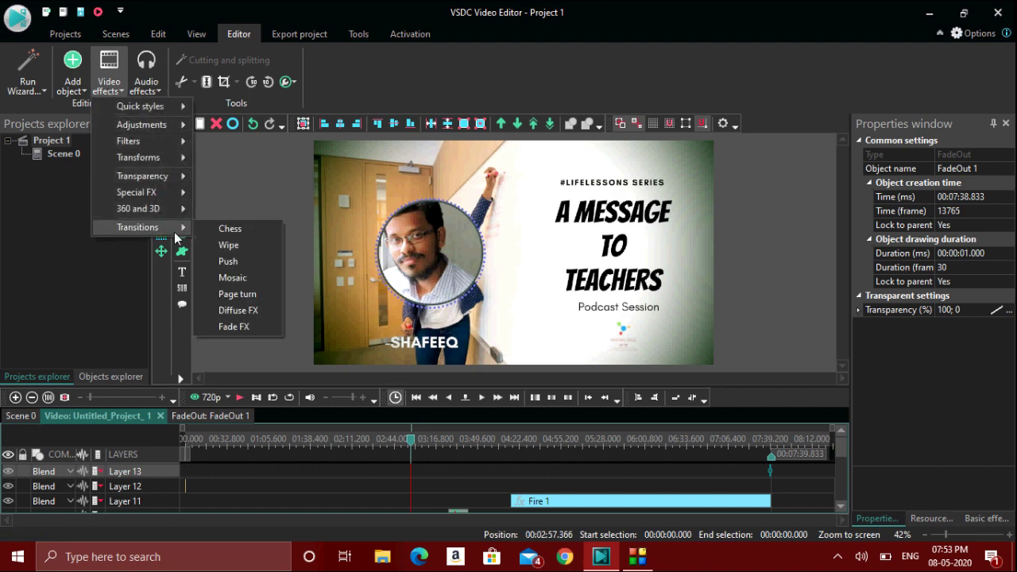
{"action": "left_click", "coordinate": [247, 260]}
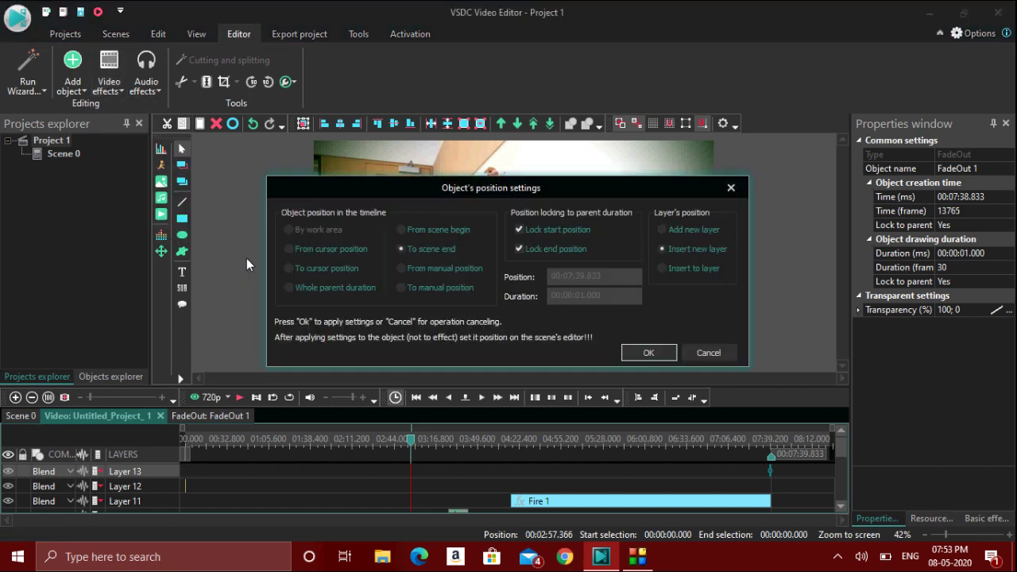
{"action": "key", "text": "Return"}
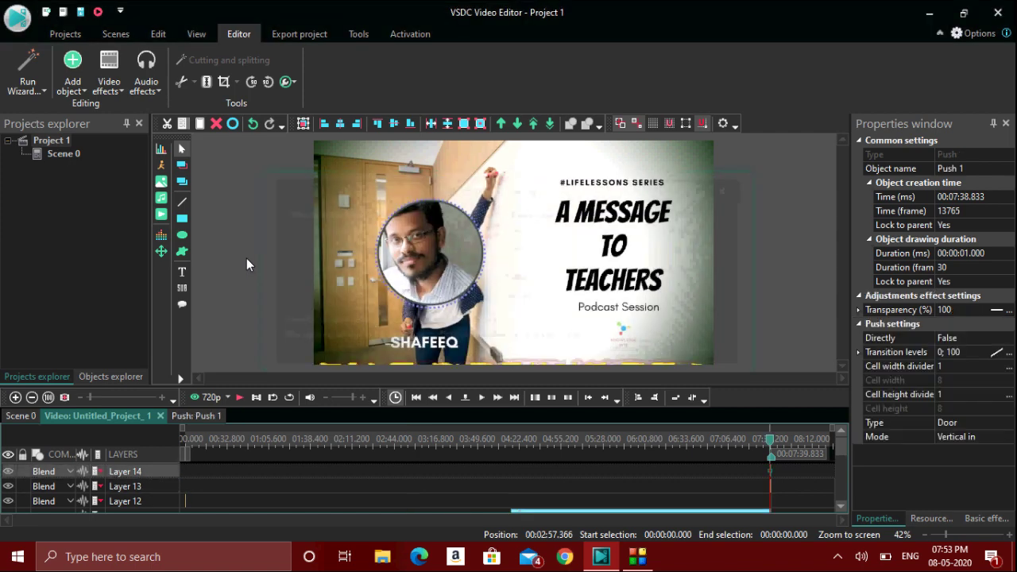
{"action": "left_click", "coordinate": [240, 398]}
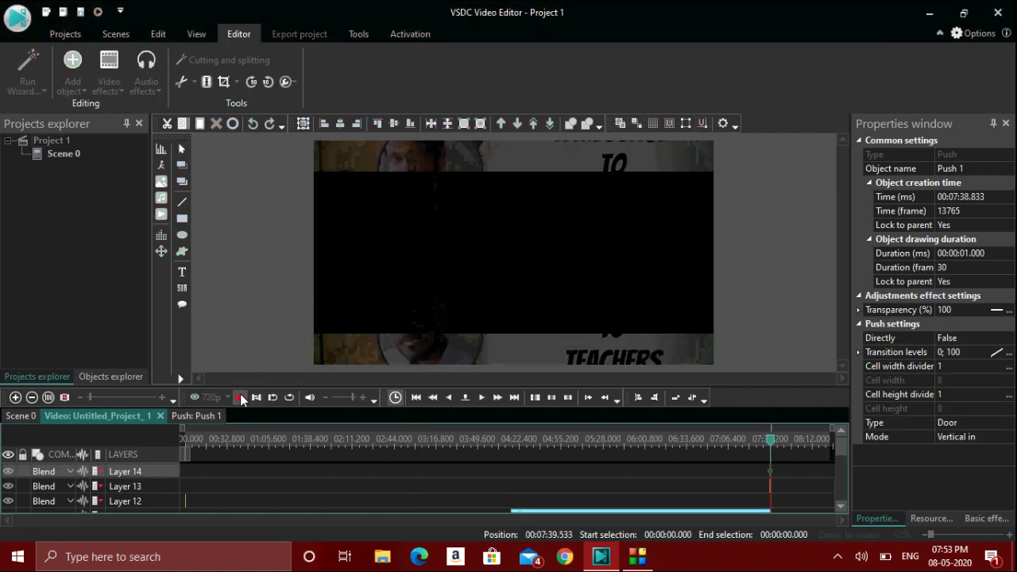